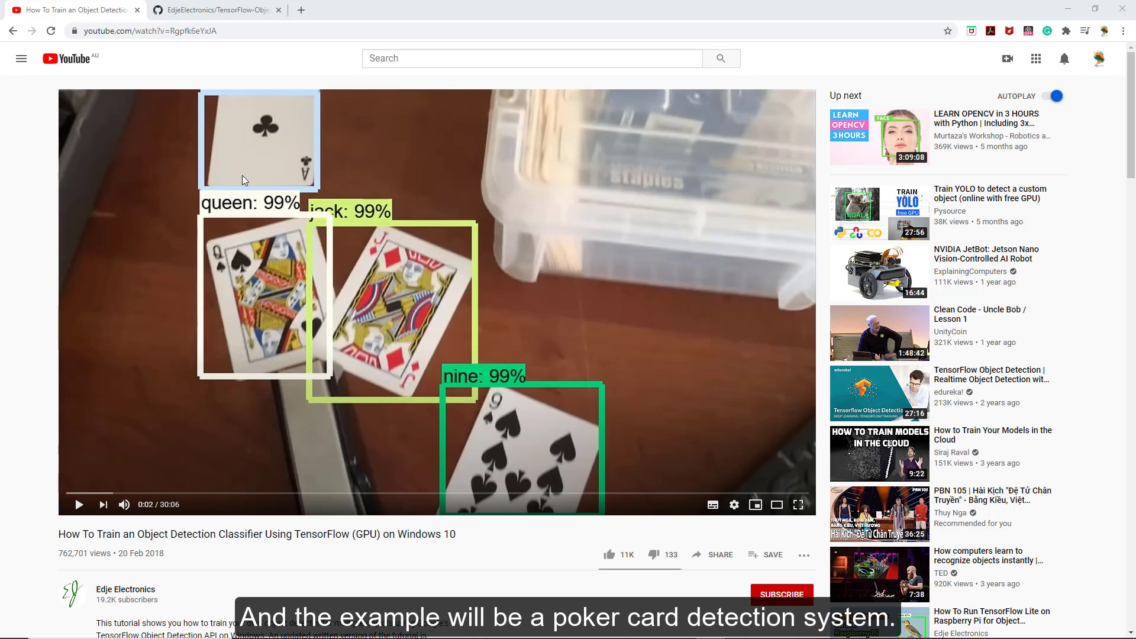
Switch to the EdjeElectronics TensorFlow object detection repository on GitHub and view its images/test folder.
{"action": "scroll", "coordinate": [246, 171], "scroll_direction": "down", "scroll_amount": 3}
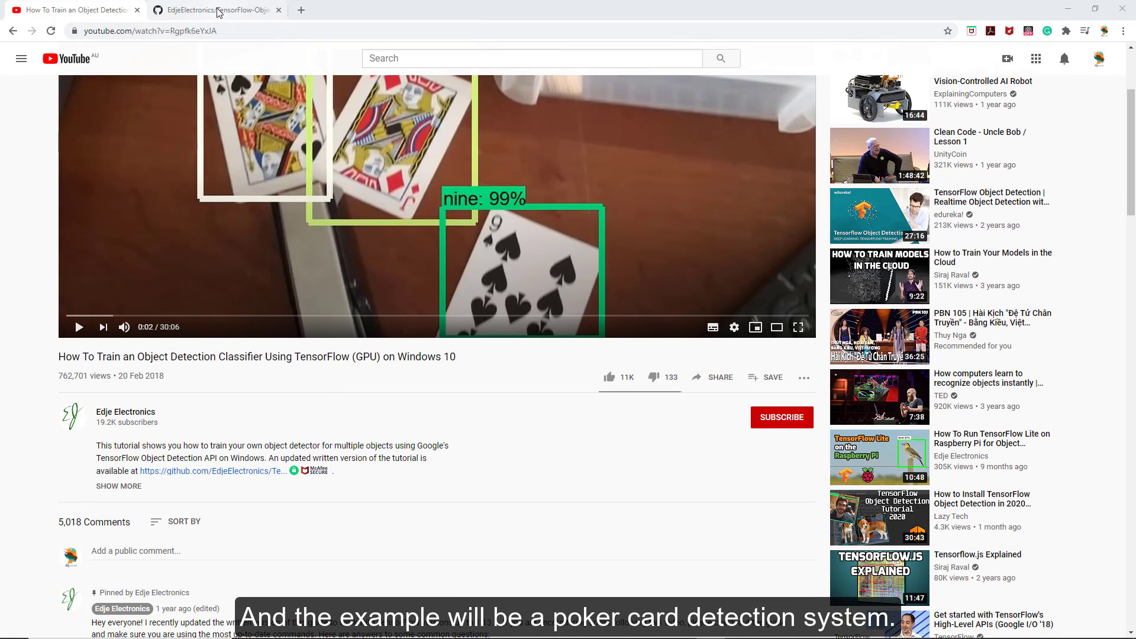
{"action": "left_click", "coordinate": [219, 10]}
{"action": "scroll", "coordinate": [231, 205], "scroll_direction": "down", "scroll_amount": 20}
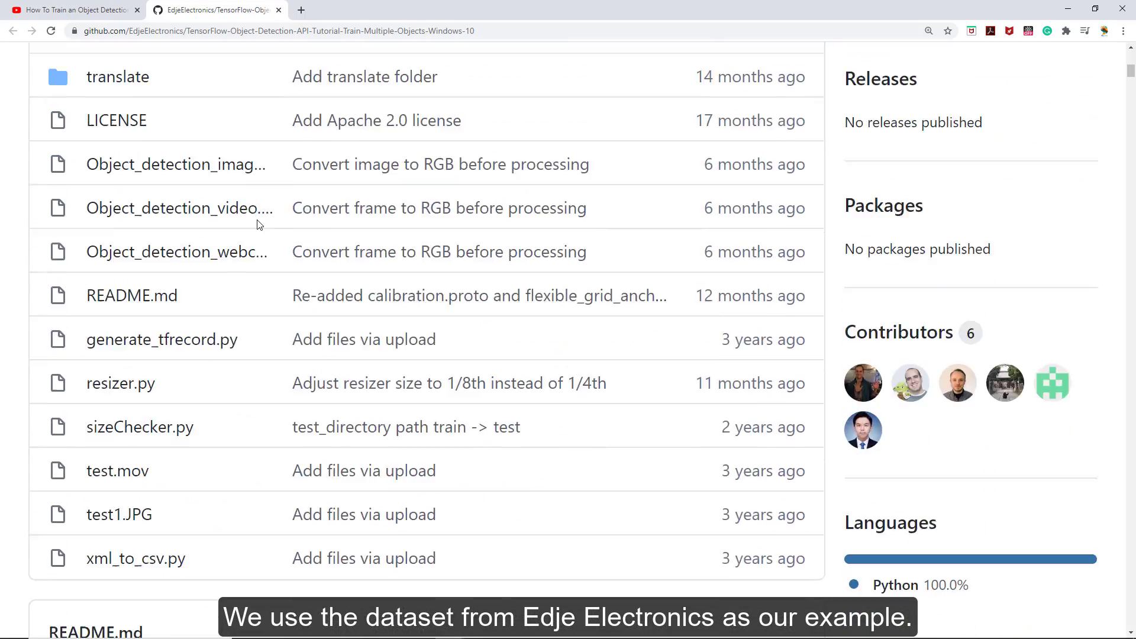
{"action": "scroll", "coordinate": [112, 371], "scroll_direction": "up", "scroll_amount": 20}
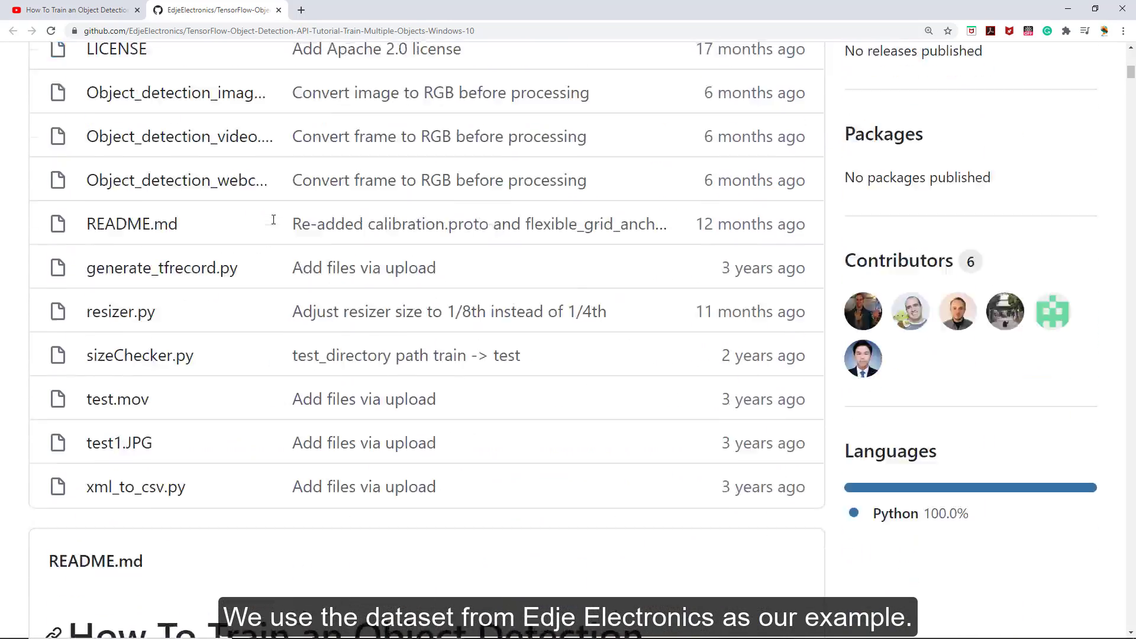
{"action": "left_click", "coordinate": [114, 296]}
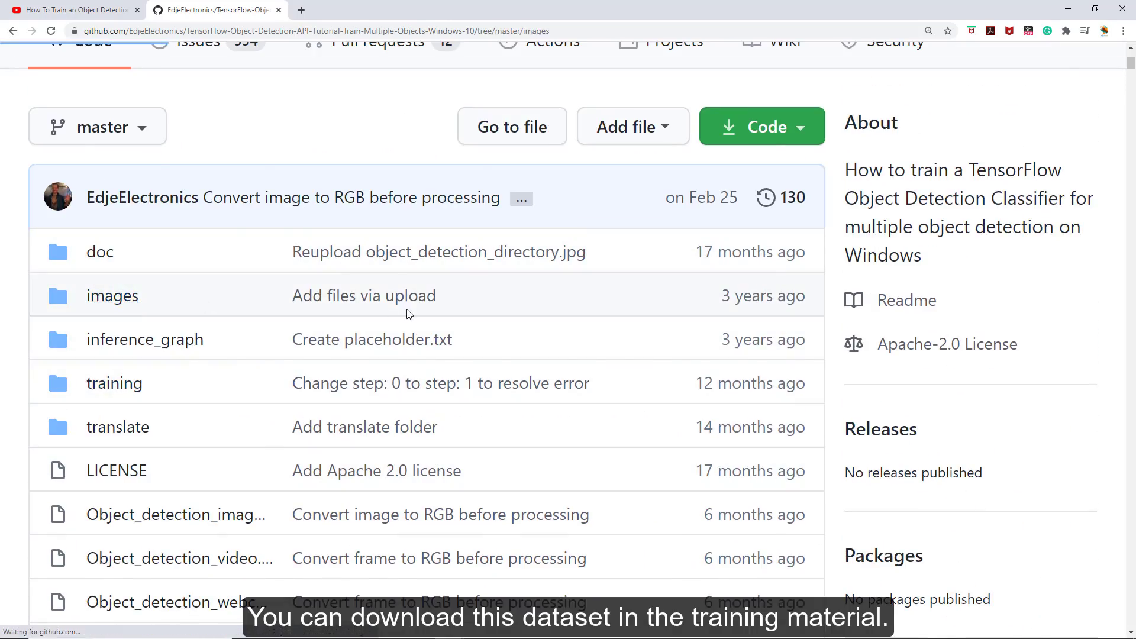
{"action": "left_click", "coordinate": [90, 259]}
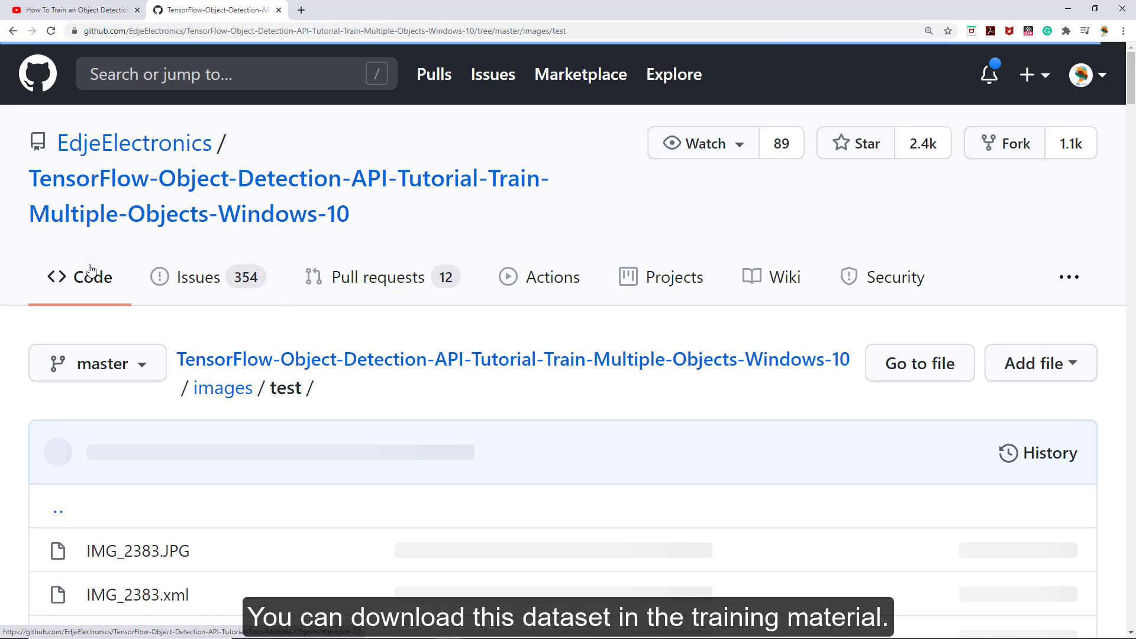
{"action": "scroll", "coordinate": [491, 356], "scroll_direction": "down", "scroll_amount": 3}
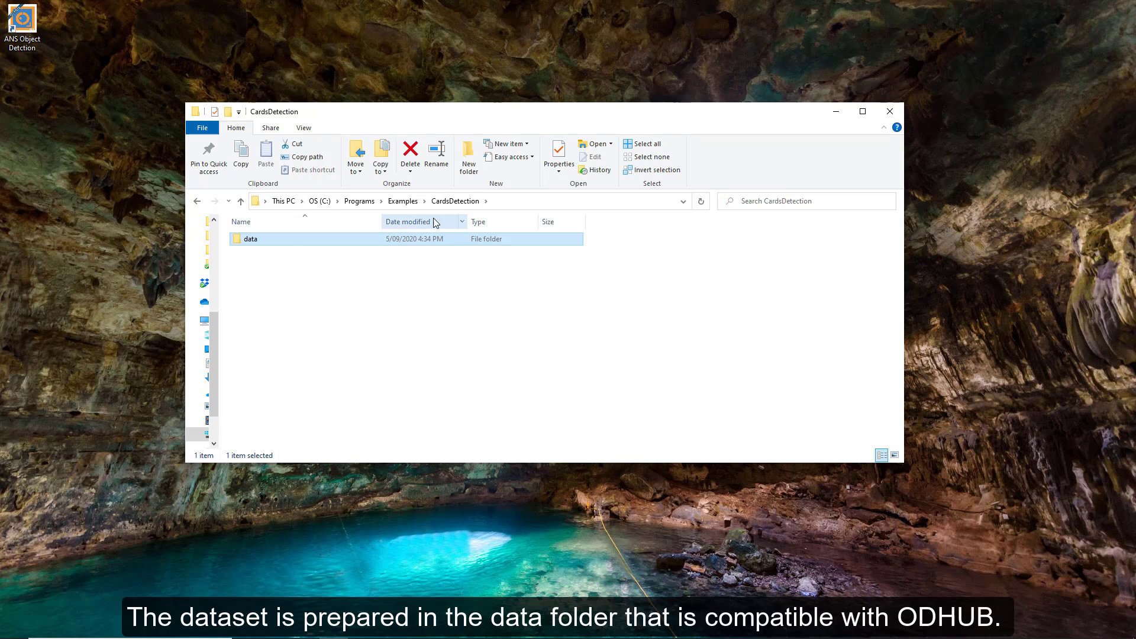
Look through the image and XML files in the CardsDetection data folder, showing them as large icons.
{"action": "scroll", "coordinate": [344, 293], "scroll_direction": "down", "scroll_amount": 14}
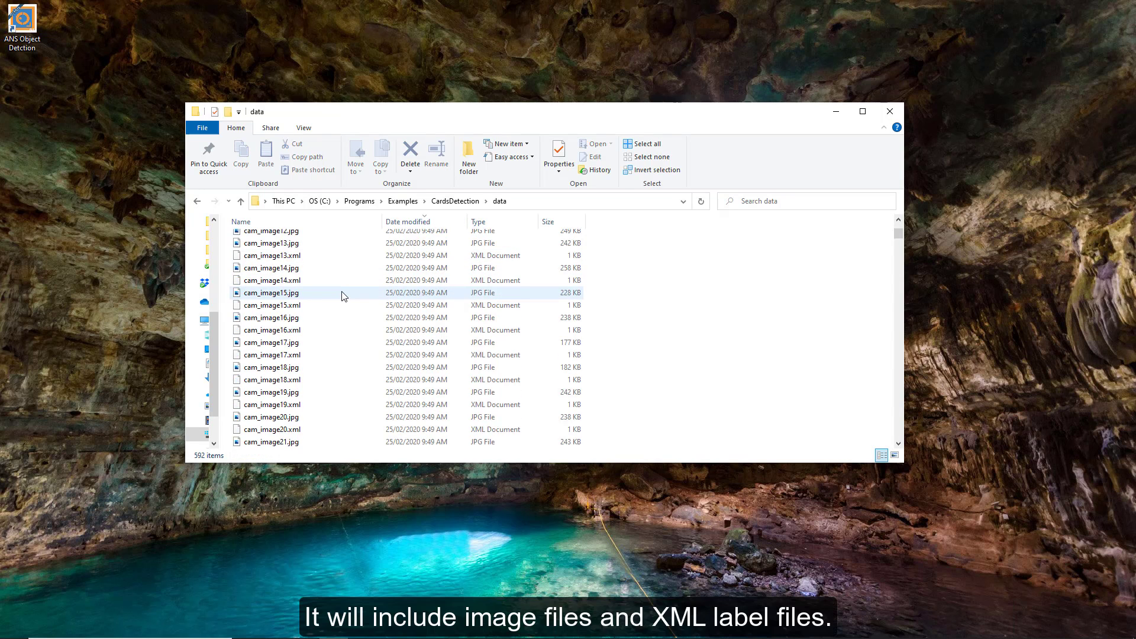
{"action": "scroll", "coordinate": [345, 293], "scroll_direction": "down", "scroll_amount": 3}
{"action": "left_click", "coordinate": [303, 128]}
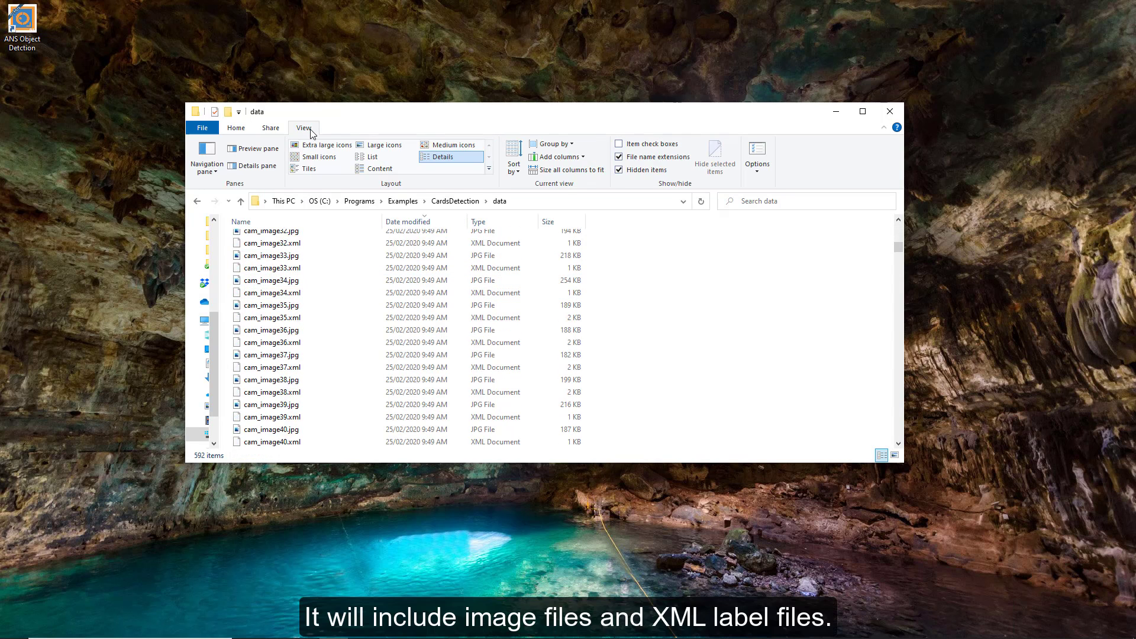
{"action": "left_click", "coordinate": [385, 146]}
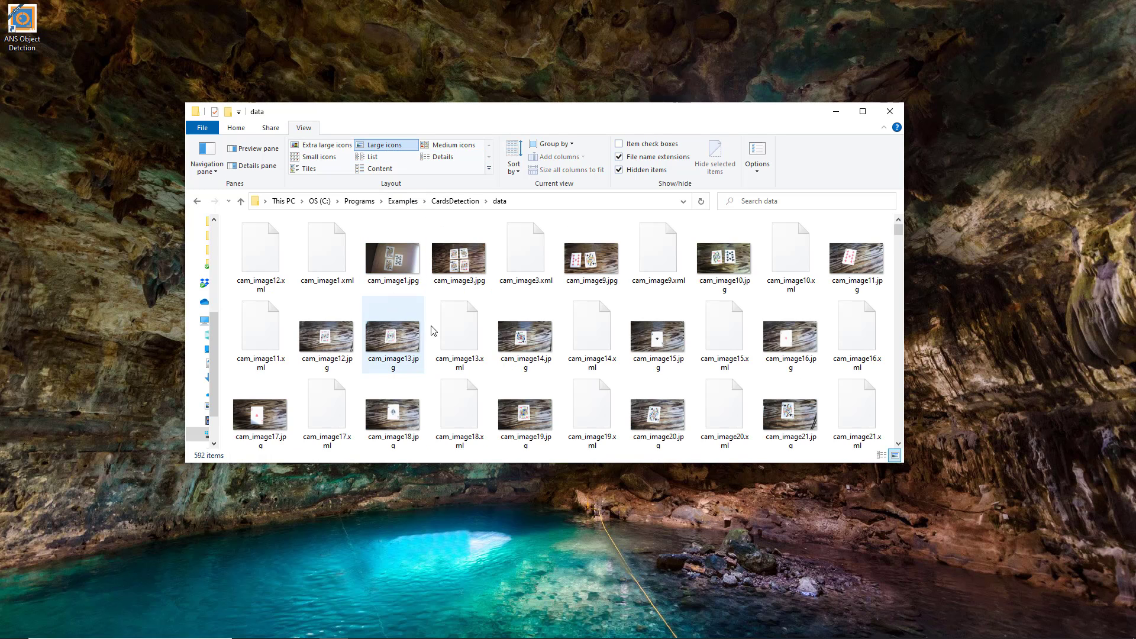
{"action": "scroll", "coordinate": [460, 357], "scroll_direction": "down", "scroll_amount": 15}
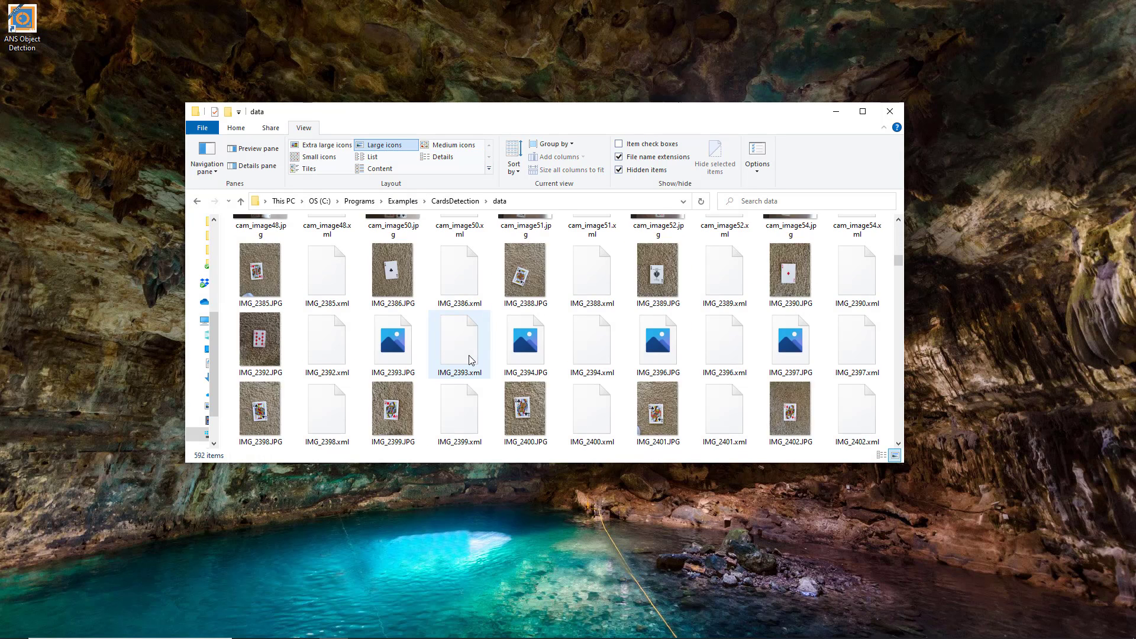
Close the data folder window, launch ANS Object Detection and log in with the remembered account.
{"action": "left_click", "coordinate": [889, 111]}
{"action": "double_click", "coordinate": [35, 41]}
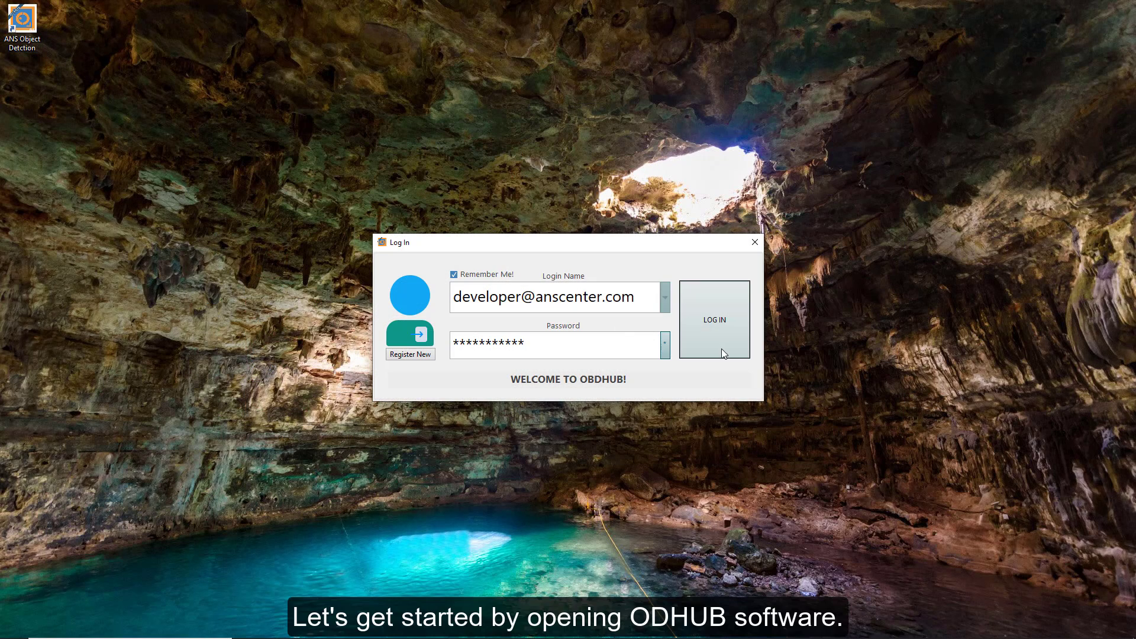
{"action": "left_click", "coordinate": [722, 351]}
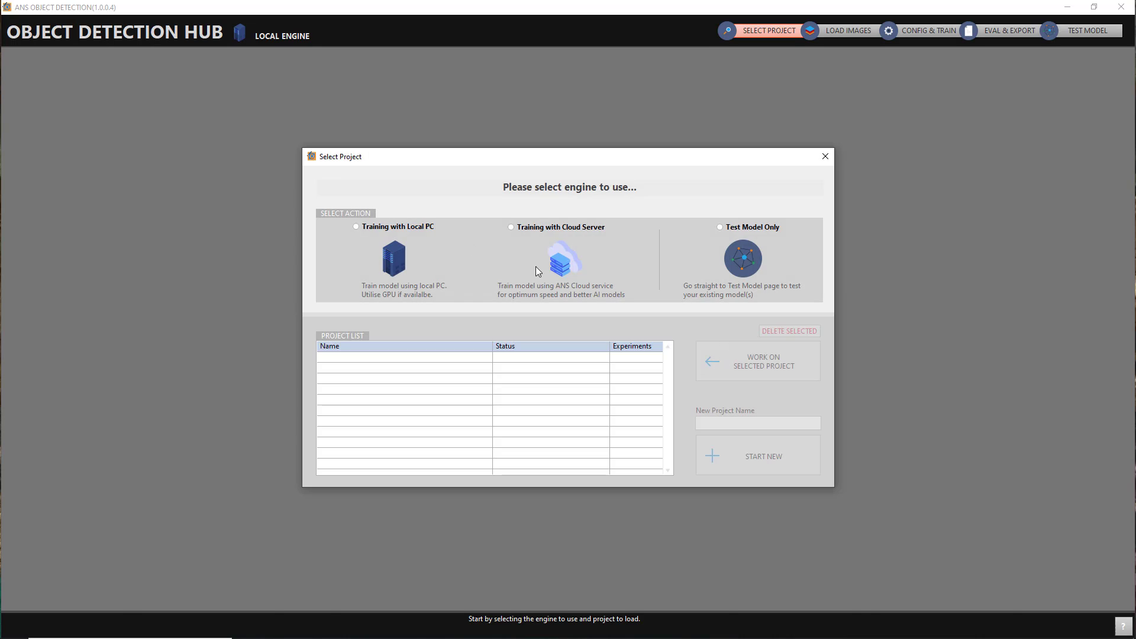
Create a new project named "Card Detection Example" that trains with the local PC.
{"action": "left_click", "coordinate": [368, 228]}
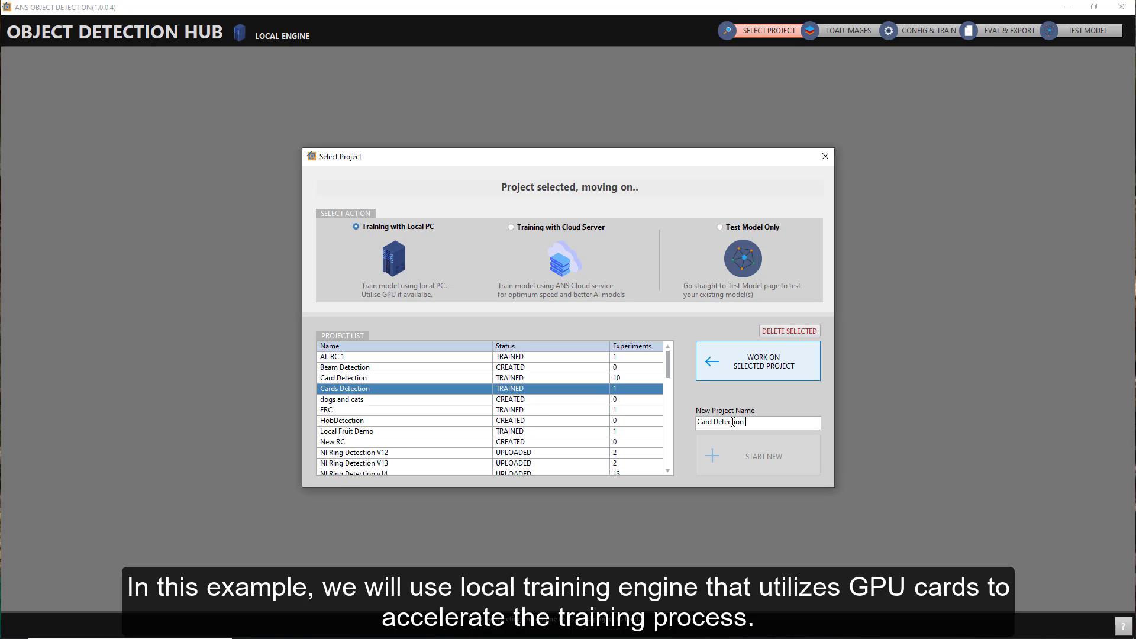
{"action": "type", "text": "Example"}
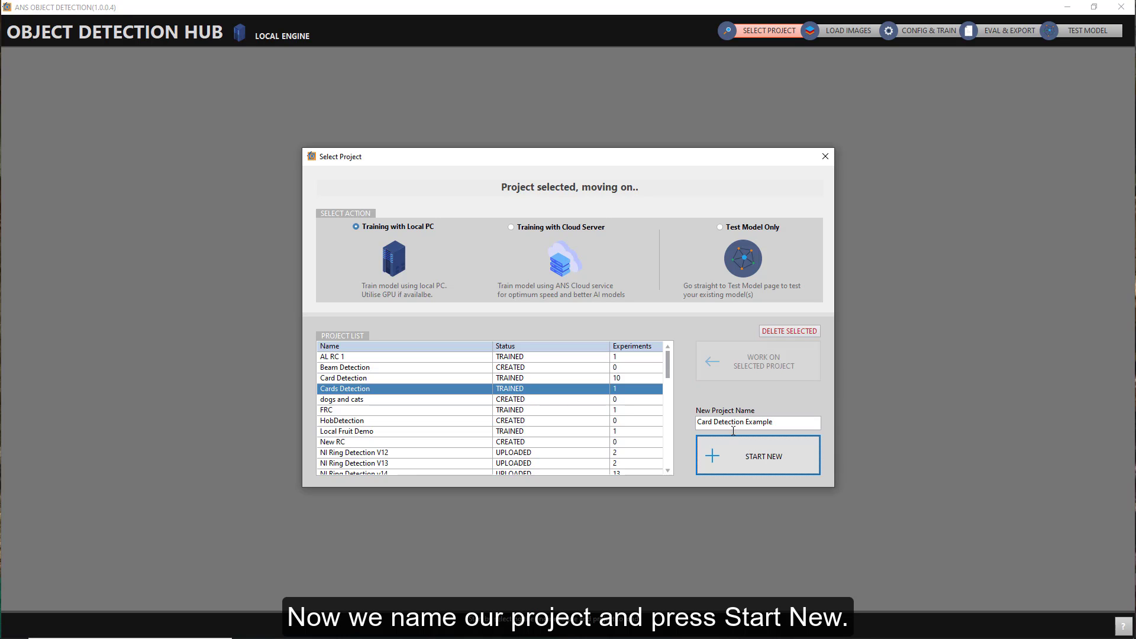
{"action": "left_click", "coordinate": [763, 462]}
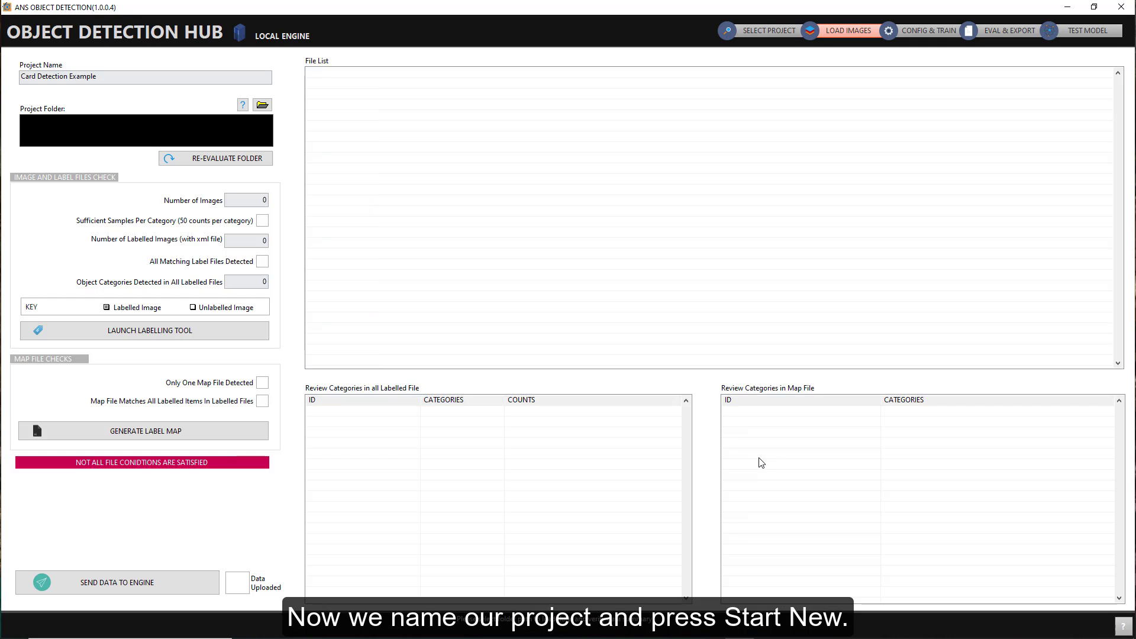
Set the project folder to C:\Programs\Examples\CardsDetection and look through the loaded image file list.
{"action": "left_click", "coordinate": [262, 104]}
{"action": "double_click", "coordinate": [327, 183]}
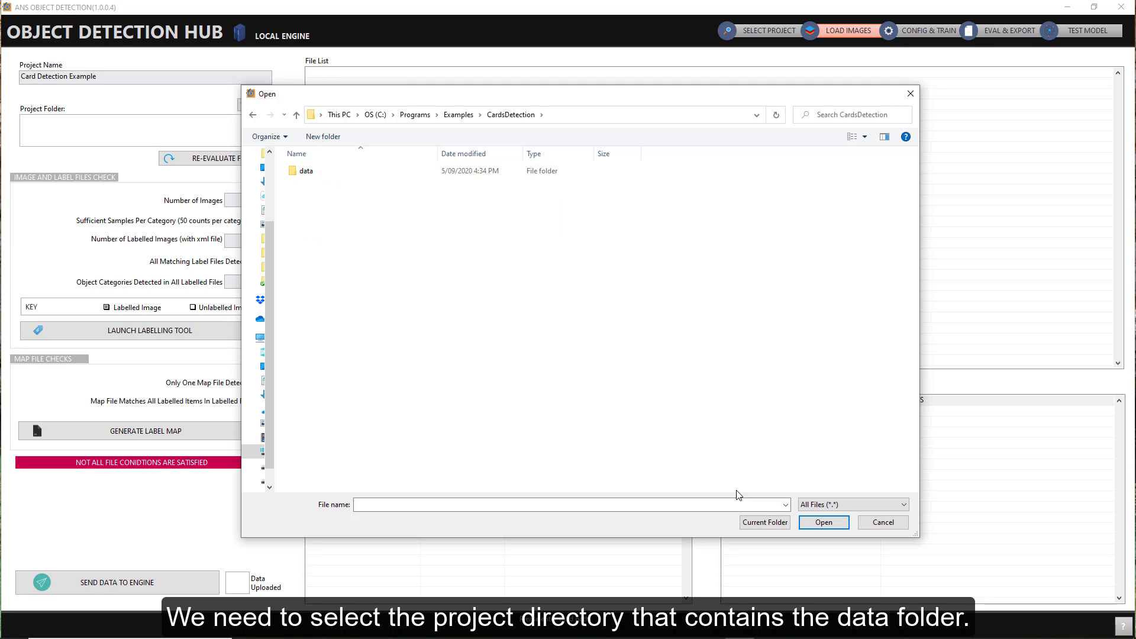
{"action": "left_click", "coordinate": [765, 522]}
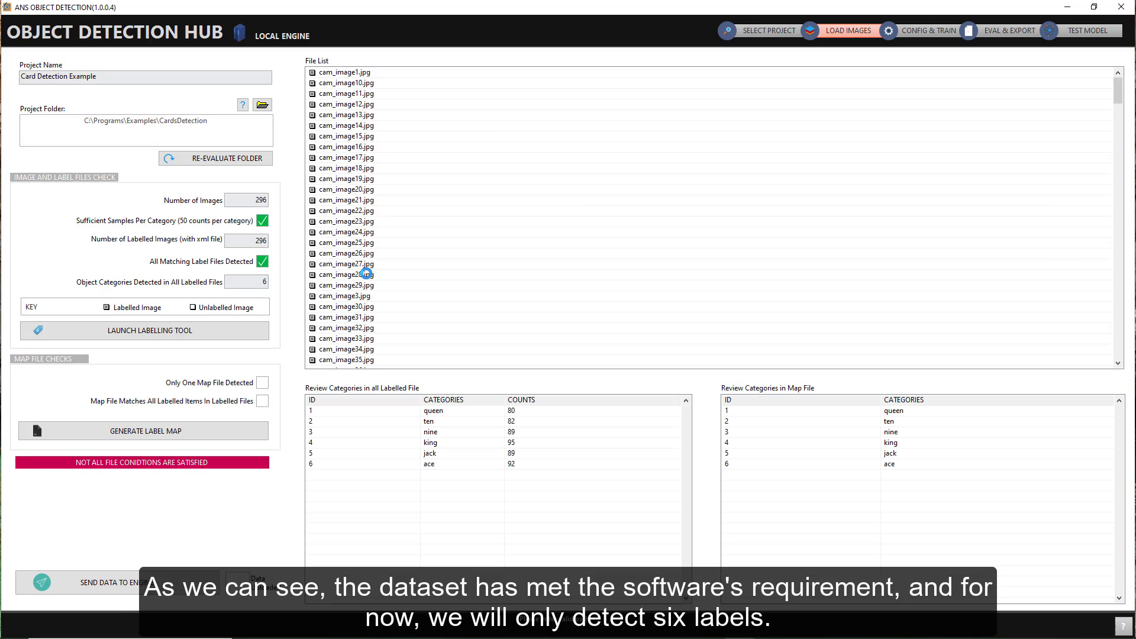
{"action": "scroll", "coordinate": [396, 198], "scroll_direction": "down", "scroll_amount": 20}
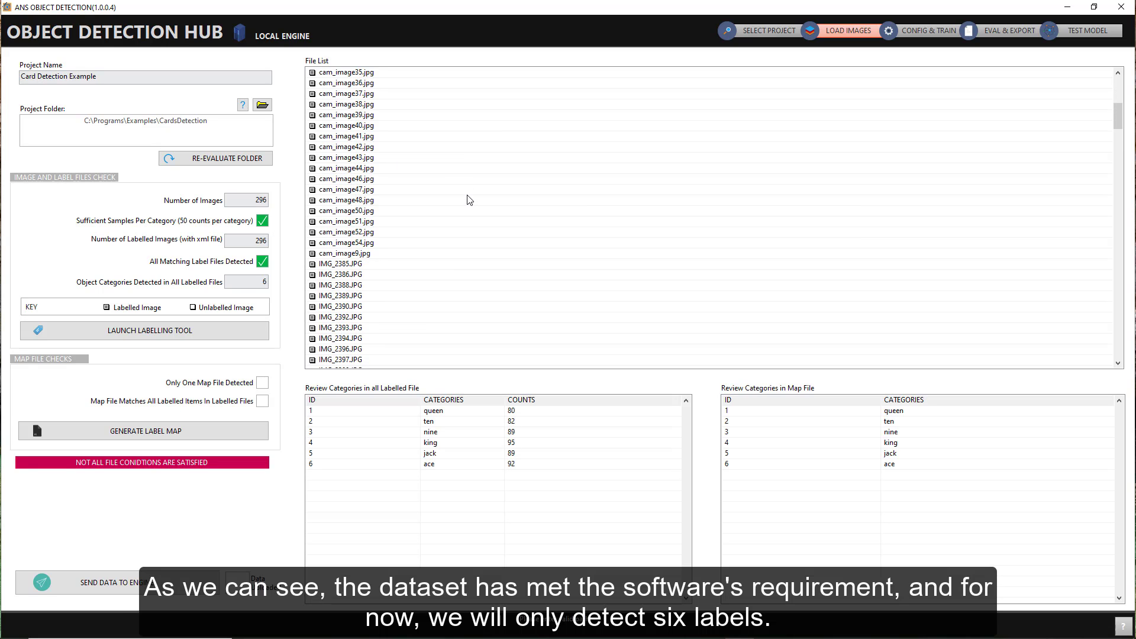
{"action": "scroll", "coordinate": [372, 214], "scroll_direction": "down", "scroll_amount": 10}
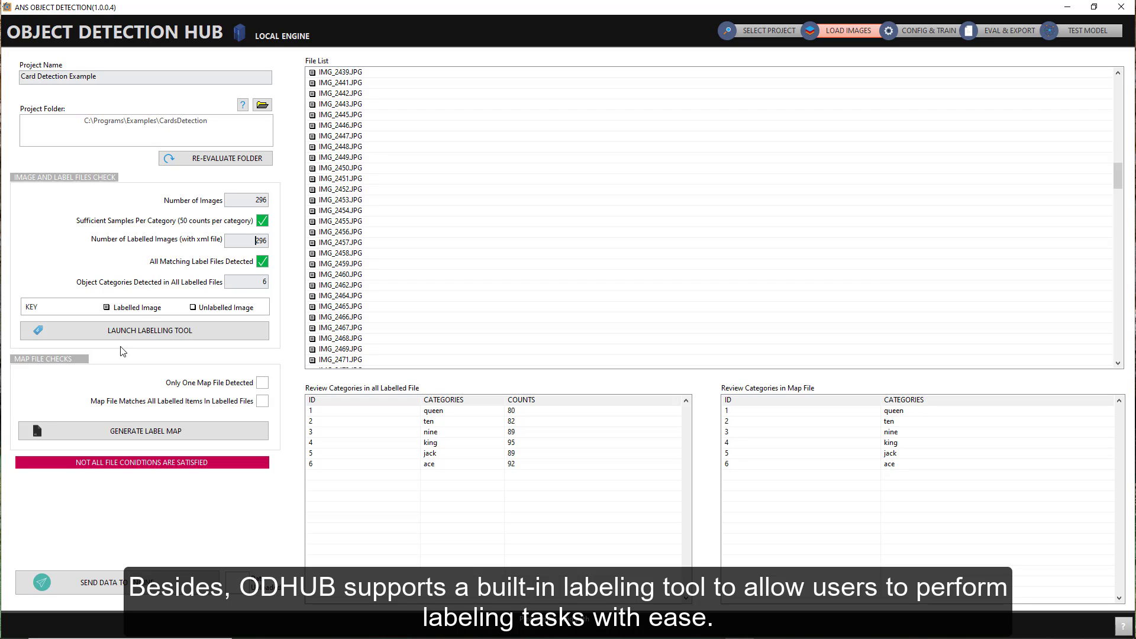
Launch the labelling tool and delete the "ten" label box from cam_image1.jpg.
{"action": "left_click", "coordinate": [150, 332]}
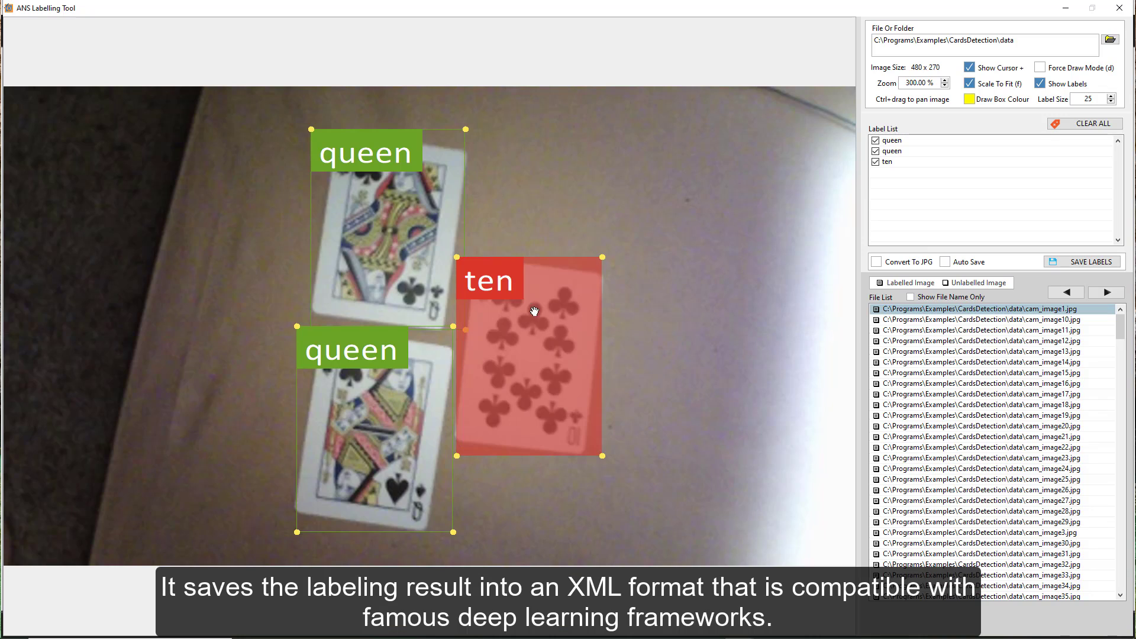
{"action": "mouse_move", "coordinate": [548, 319]}
{"action": "left_mouse_down"}
{"action": "mouse_move", "coordinate": [567, 322]}
{"action": "mouse_move", "coordinate": [550, 321]}
{"action": "left_mouse_up"}
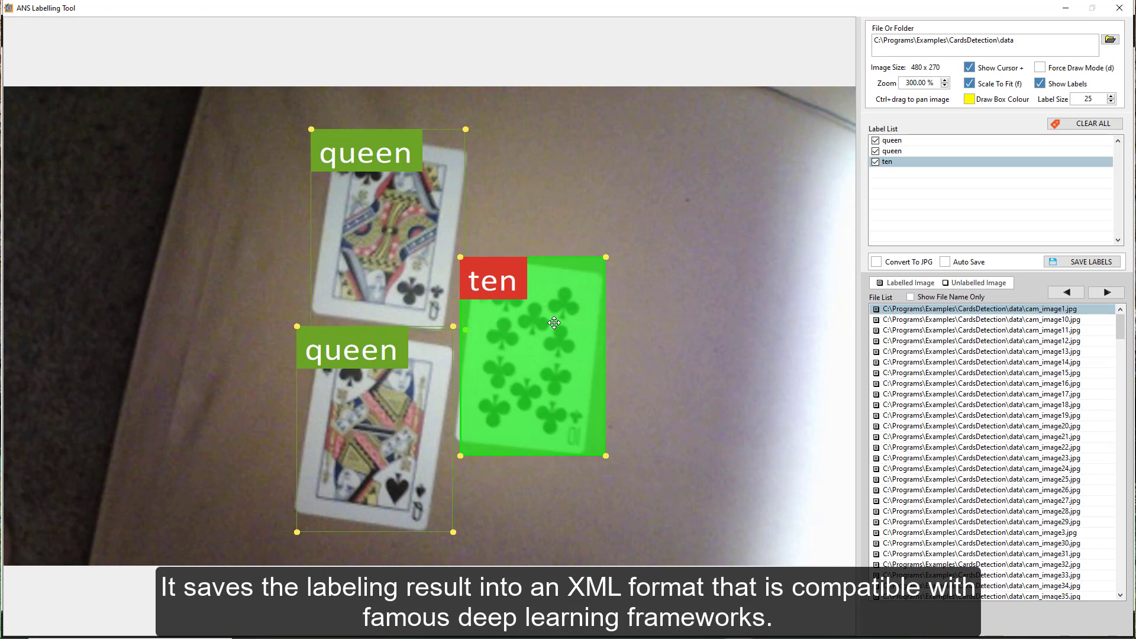
{"action": "left_click", "coordinate": [560, 333]}
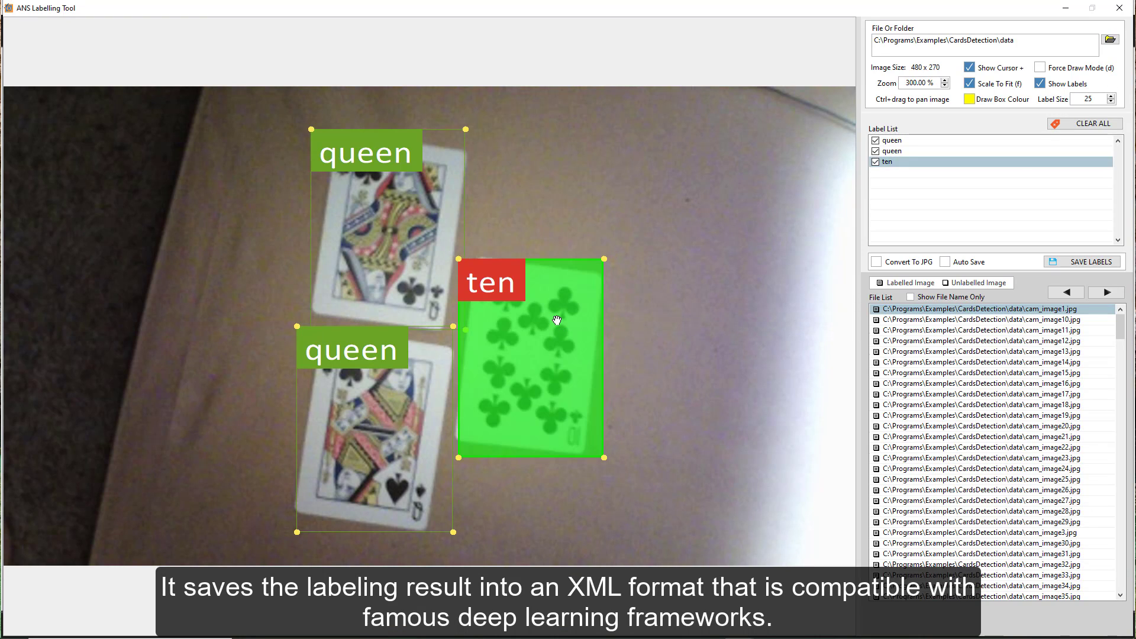
{"action": "key", "text": "Delete"}
Draw a new bounding box around the ten of clubs card and label it "ten".
{"action": "left_click_drag", "start_coordinate": [472, 251], "coordinate": [603, 456]}
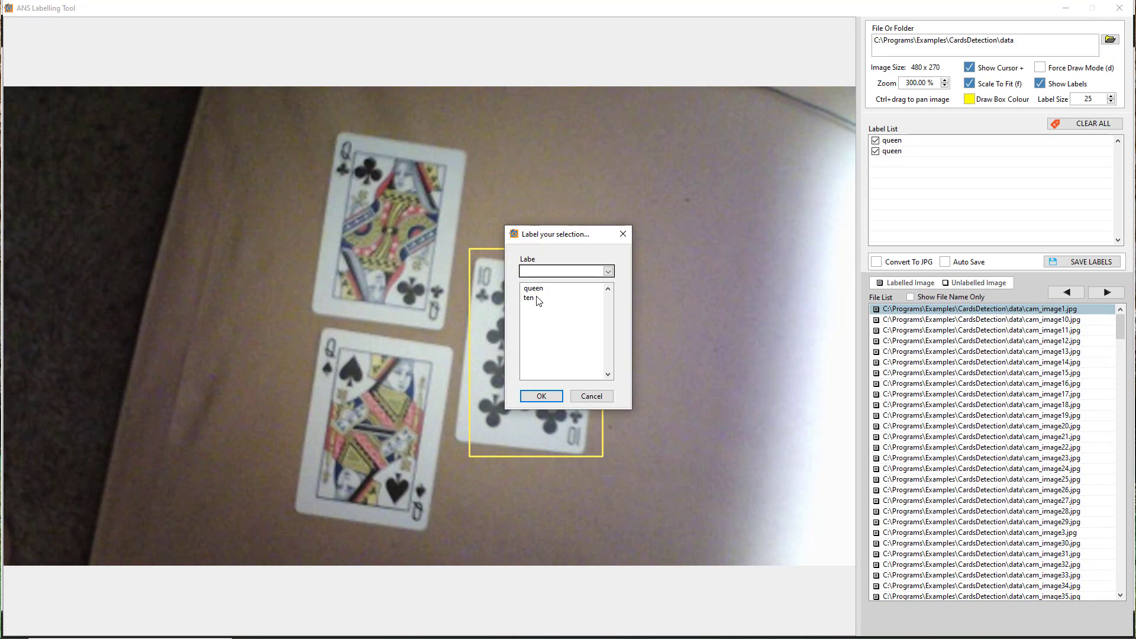
{"action": "left_click", "coordinate": [536, 297]}
{"action": "left_click", "coordinate": [541, 396]}
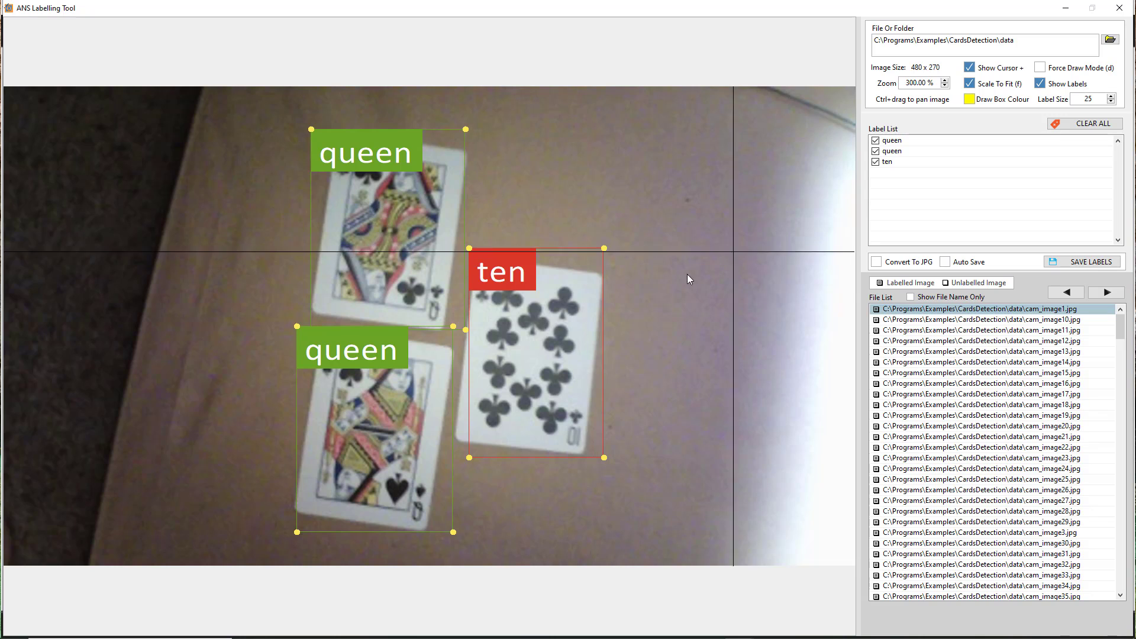
Scale the cam_image1.jpg view back to fit and save its labels.
{"action": "scroll", "coordinate": [639, 295], "scroll_direction": "down", "scroll_amount": 3}
{"action": "scroll", "coordinate": [641, 297], "scroll_direction": "up", "scroll_amount": 3}
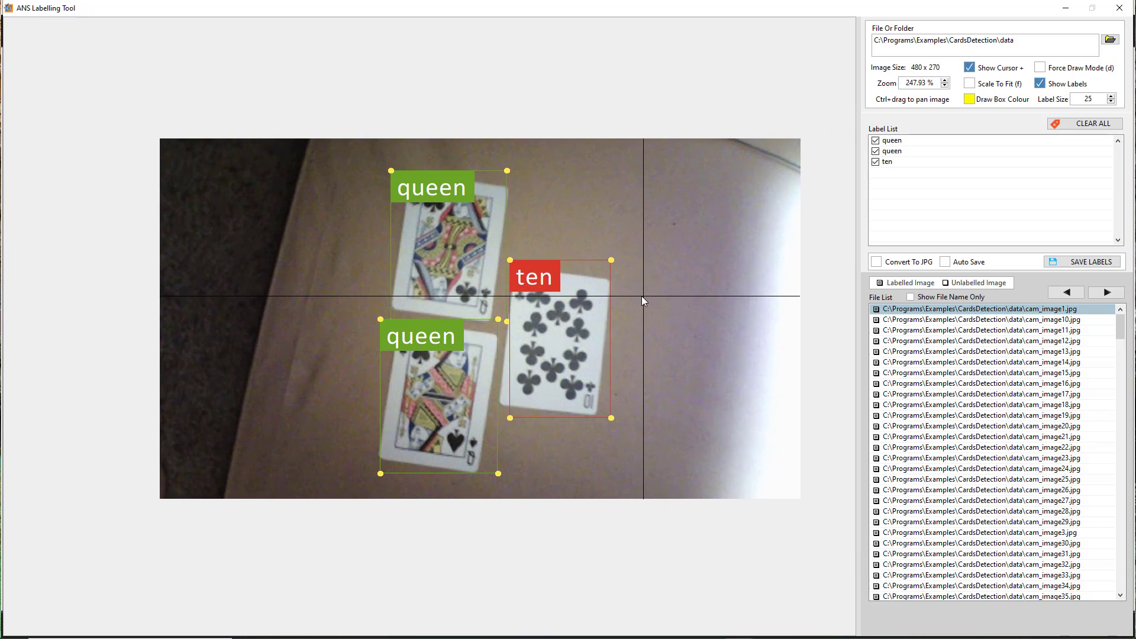
{"action": "left_click", "coordinate": [971, 85]}
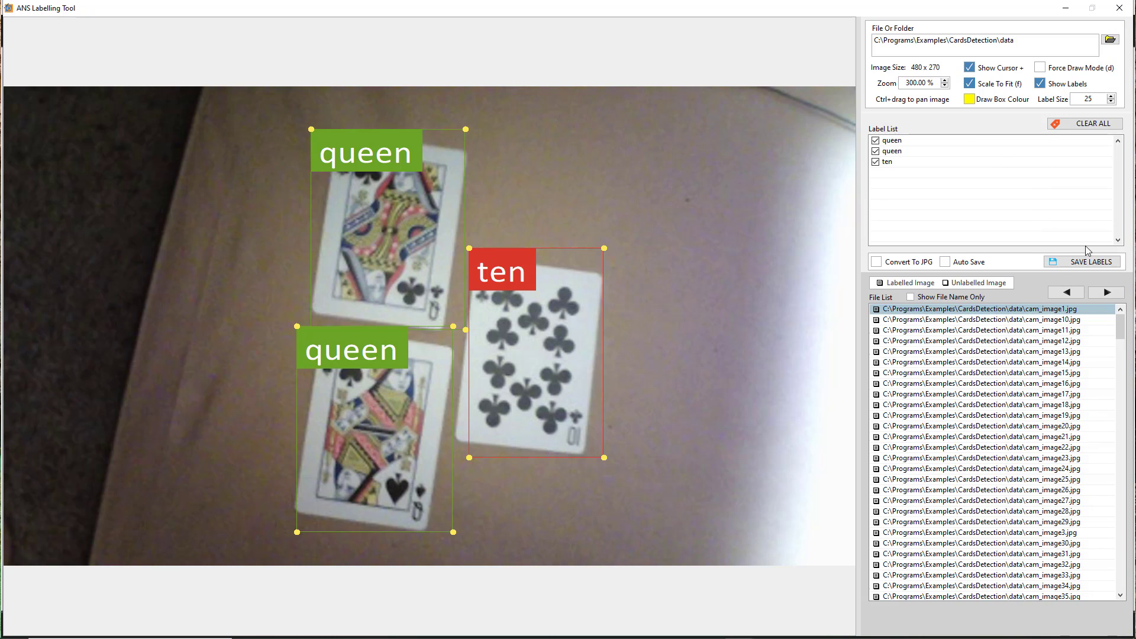
{"action": "left_click", "coordinate": [1087, 264]}
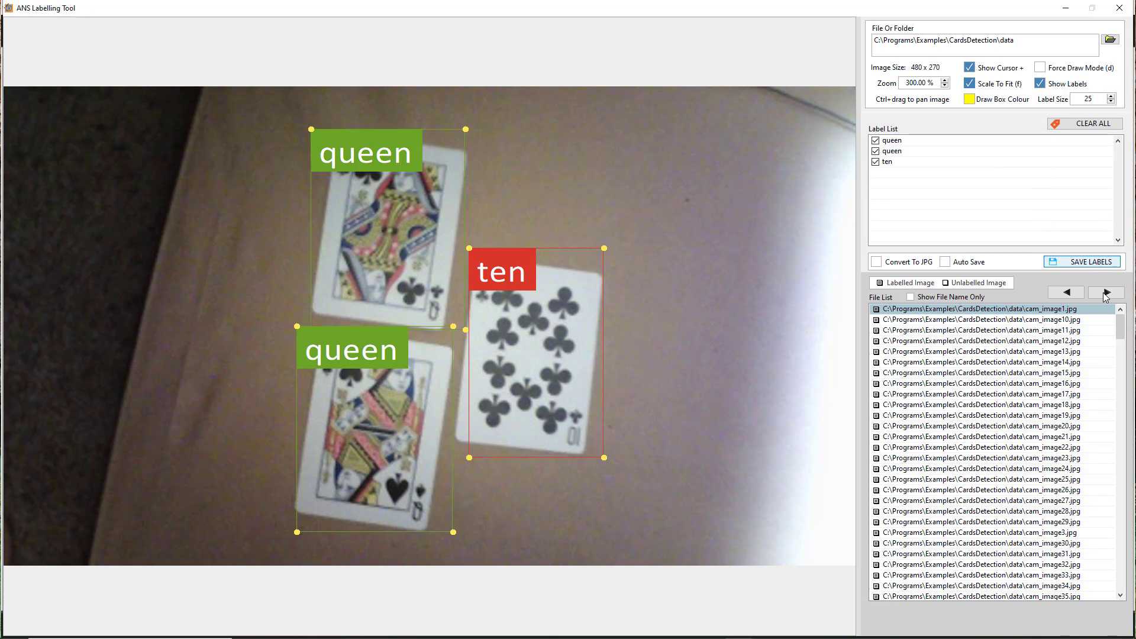
Review the labels on other images such as cam_image11.jpg, IMG_2488.JPG and IMG_2477.JPG, and close the labelling tool.
{"action": "left_click", "coordinate": [1106, 292]}
{"action": "left_click", "coordinate": [1106, 293]}
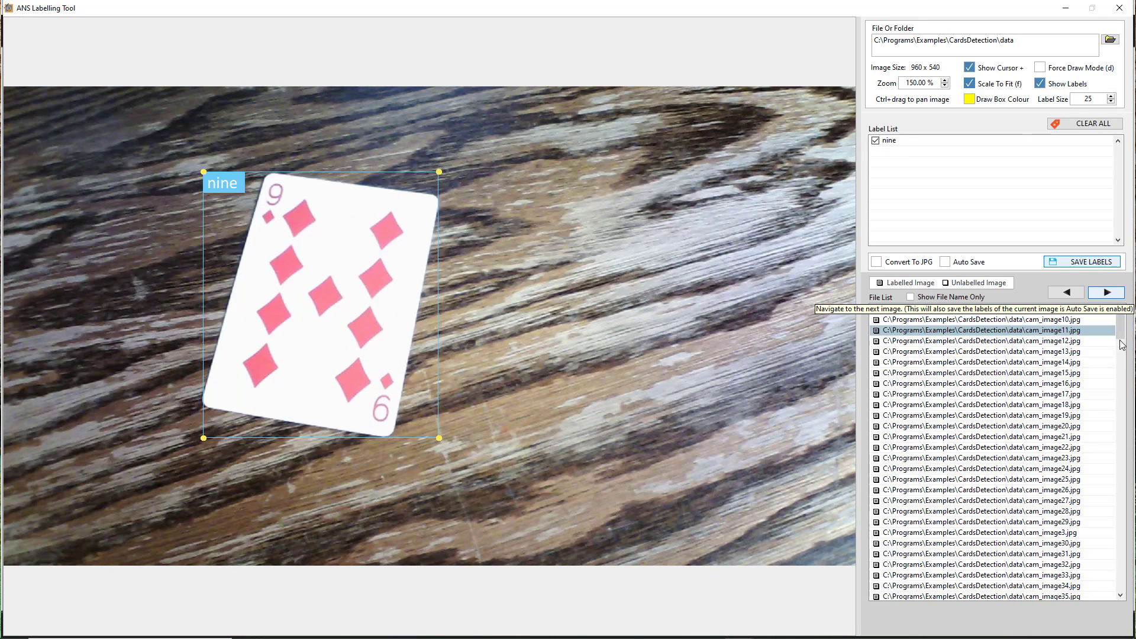
{"action": "left_click_drag", "start_coordinate": [1121, 346], "coordinate": [1124, 451]}
{"action": "left_click", "coordinate": [1032, 426]}
{"action": "left_click", "coordinate": [1012, 512]}
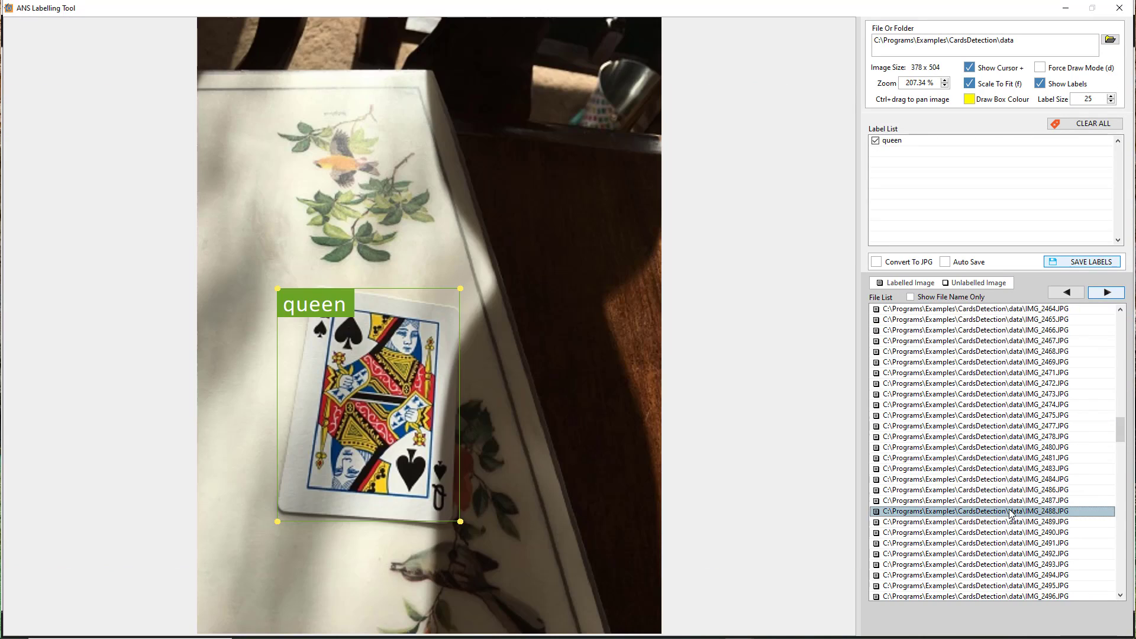
{"action": "left_click", "coordinate": [1014, 575]}
{"action": "left_click", "coordinate": [982, 428]}
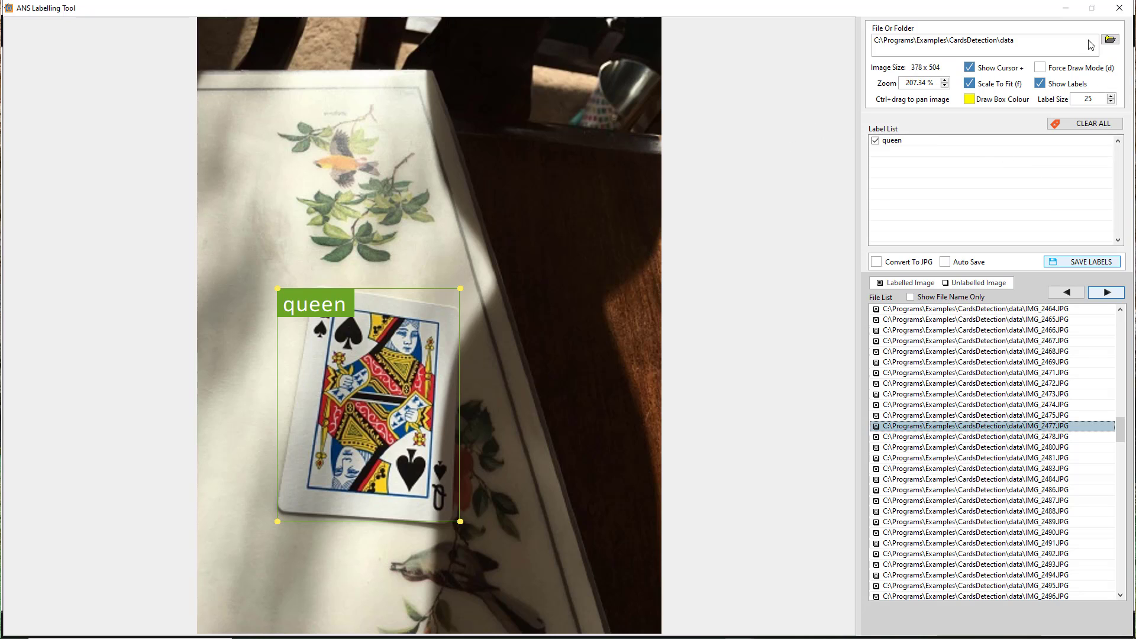
{"action": "left_click", "coordinate": [1121, 9]}
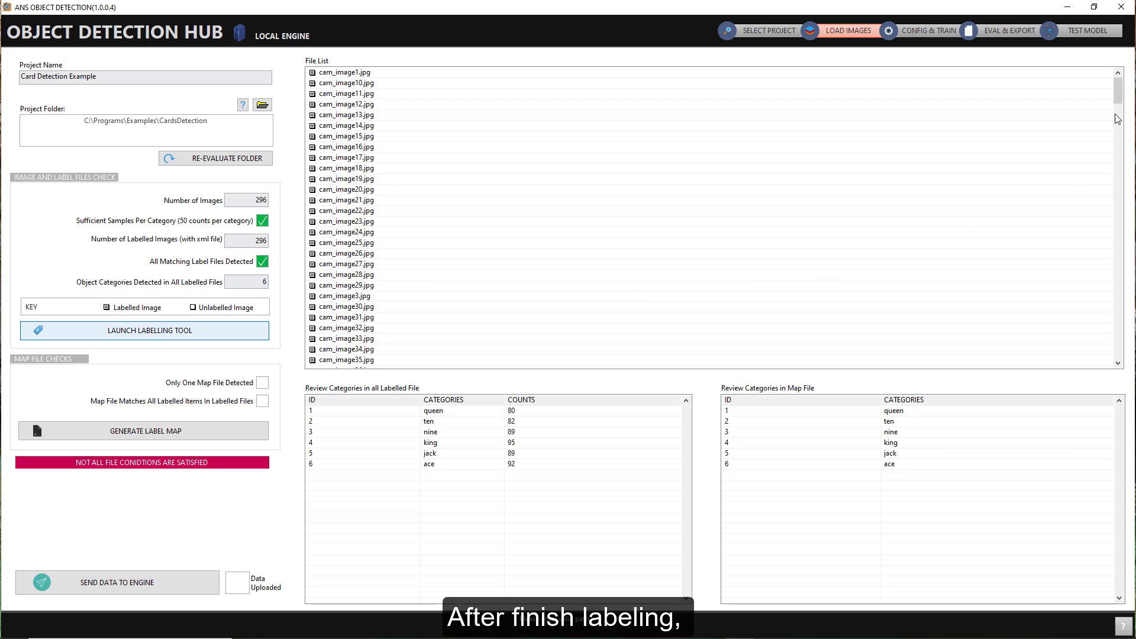
Generate the label map file for the six card categories and send the data to the engine.
{"action": "left_click_drag", "start_coordinate": [1118, 91], "coordinate": [1123, 368]}
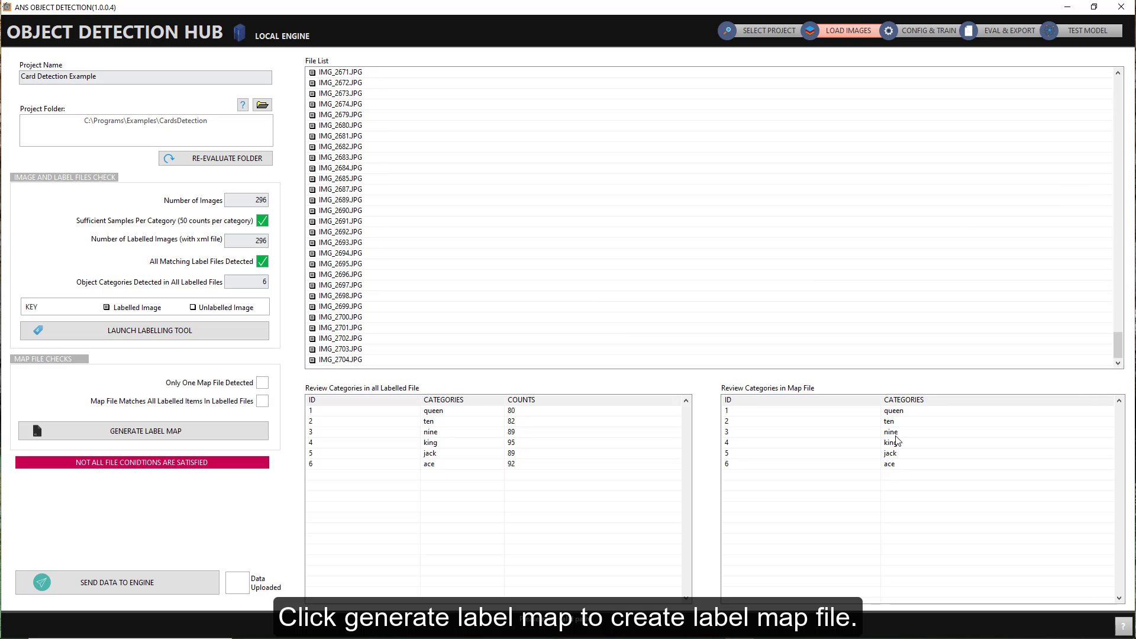
{"action": "left_click", "coordinate": [144, 437]}
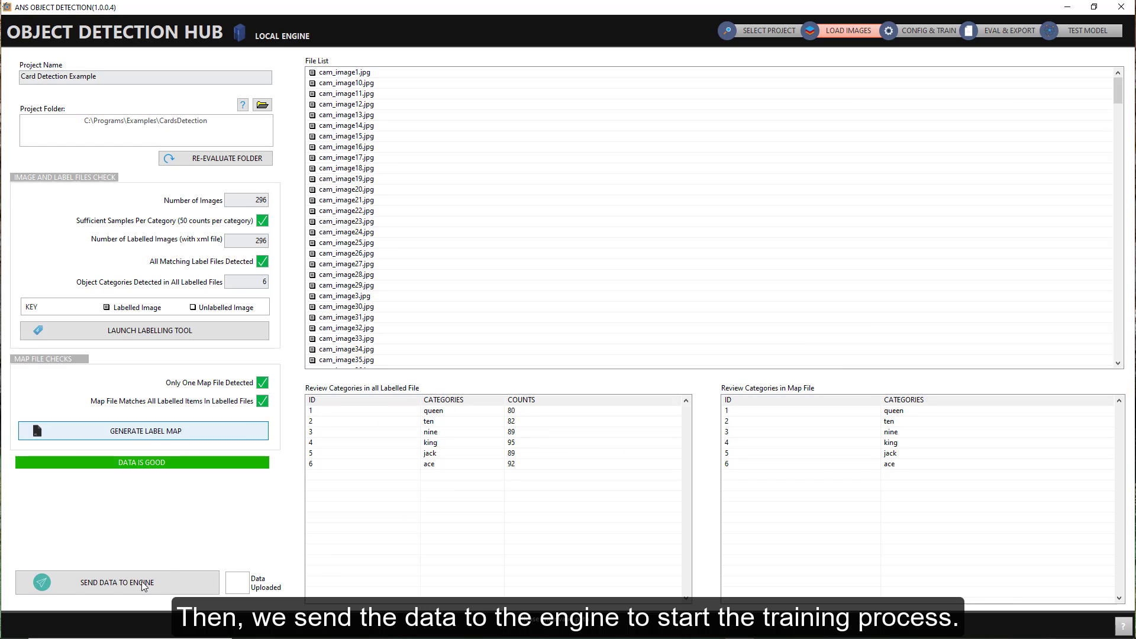
{"action": "left_click", "coordinate": [196, 577]}
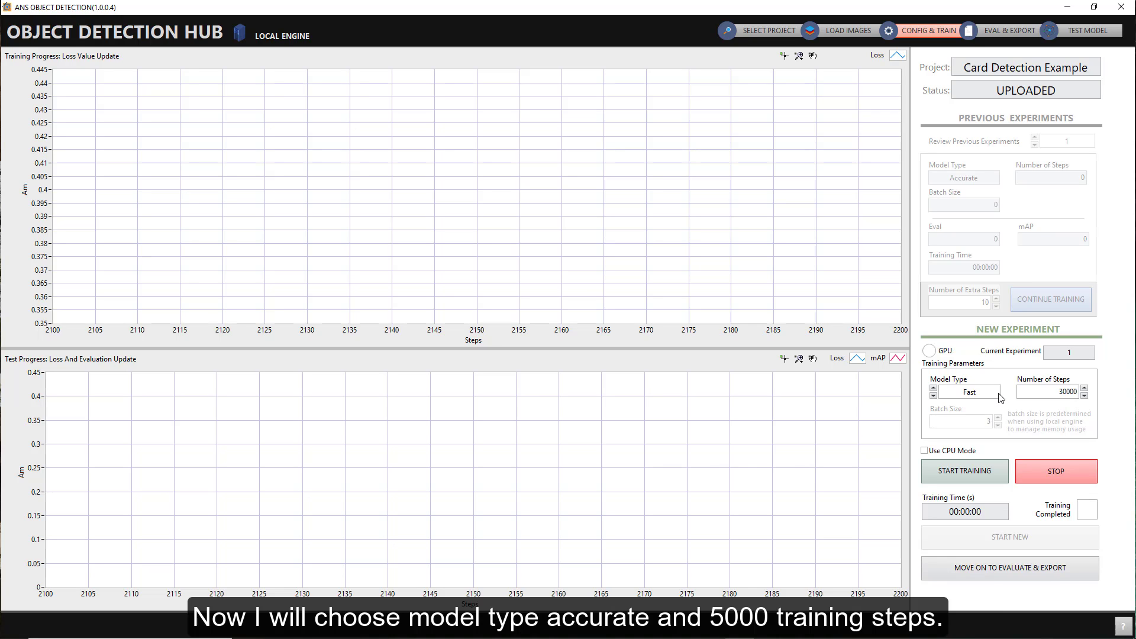
Set the new experiment's model type to Accurate and its number of steps to 5000.
{"action": "left_click", "coordinate": [980, 394]}
{"action": "left_click", "coordinate": [976, 403]}
{"action": "double_click", "coordinate": [1067, 390]}
{"action": "type", "text": "5000"}
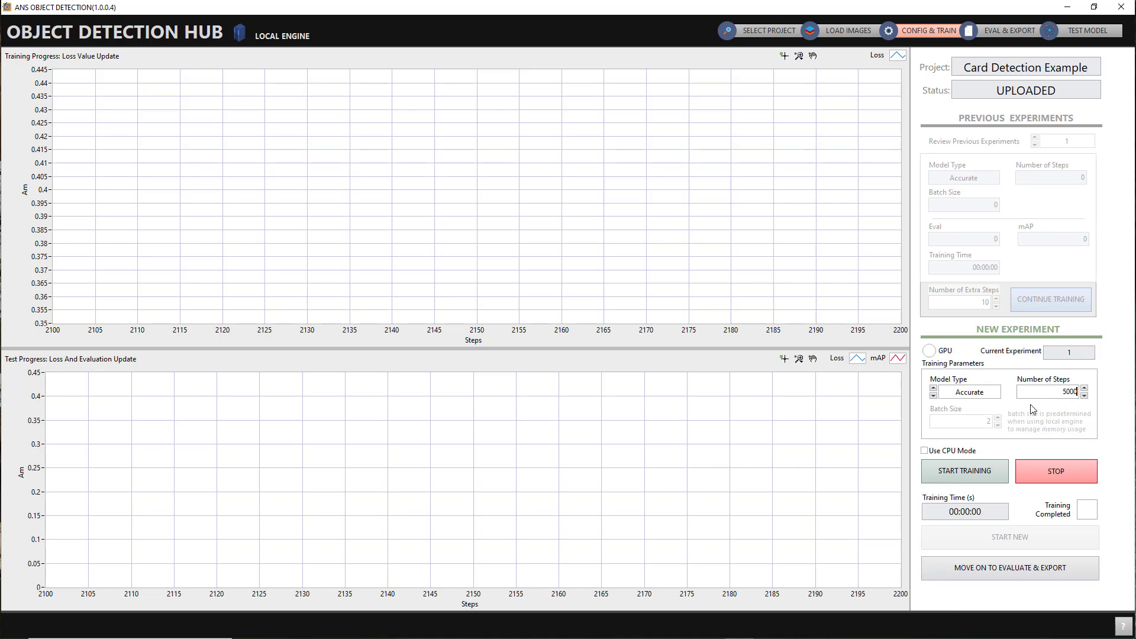
Train the new experiment on the local engine, and move on to evaluation and export when training completes.
{"action": "left_click", "coordinate": [957, 473]}
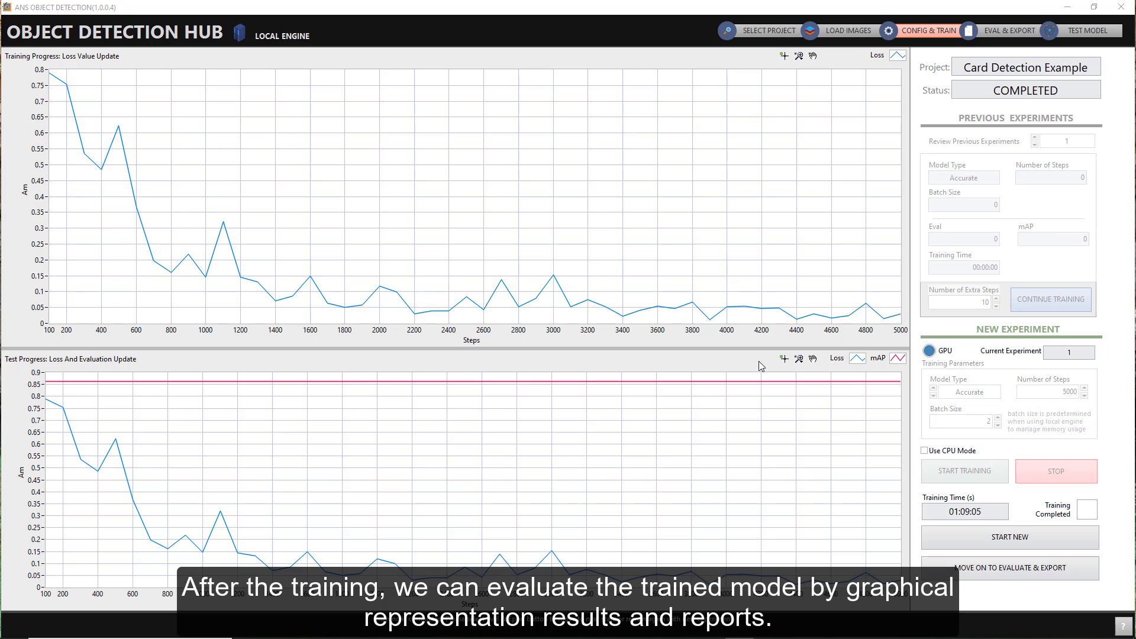
{"action": "left_click", "coordinate": [1011, 568]}
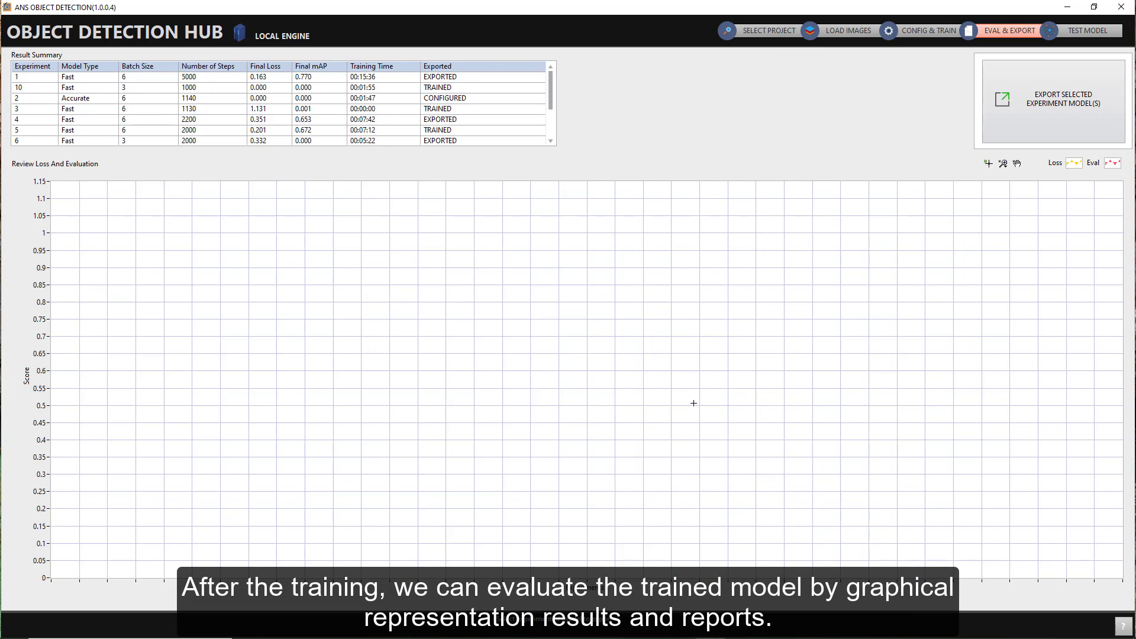
Select experiment 1 in the result summary and export its trained model.
{"action": "left_click", "coordinate": [359, 78]}
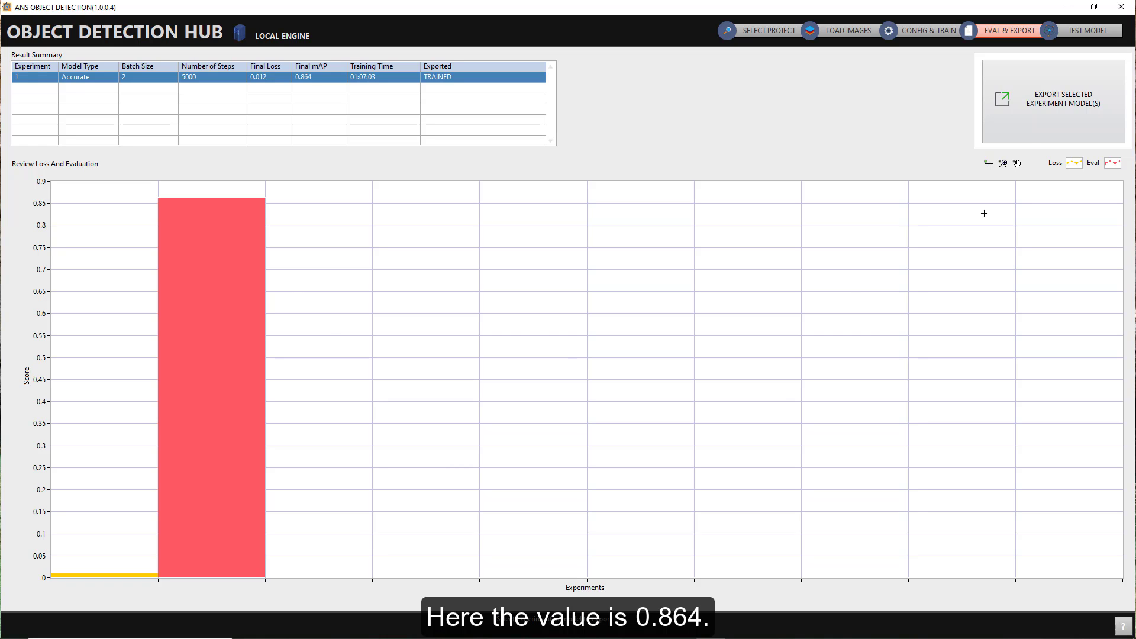
{"action": "left_click", "coordinate": [1042, 110]}
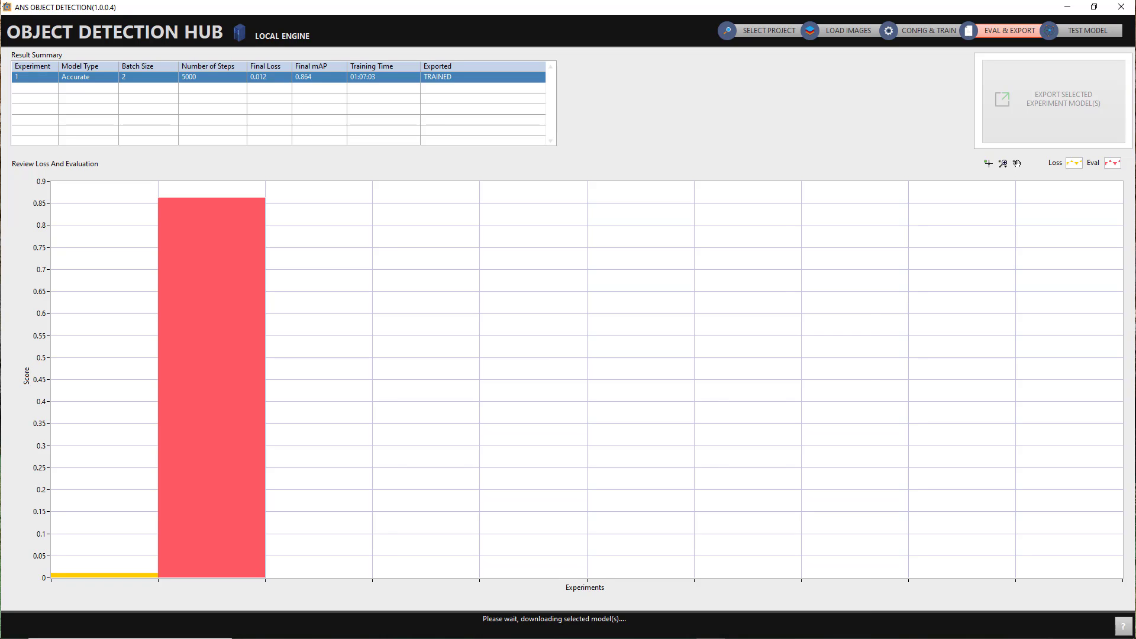
Test the exported model on current project images from cam_image12.jpg through IMG_2385.jpg, checking the detected card in each.
{"action": "left_click", "coordinate": [1092, 33]}
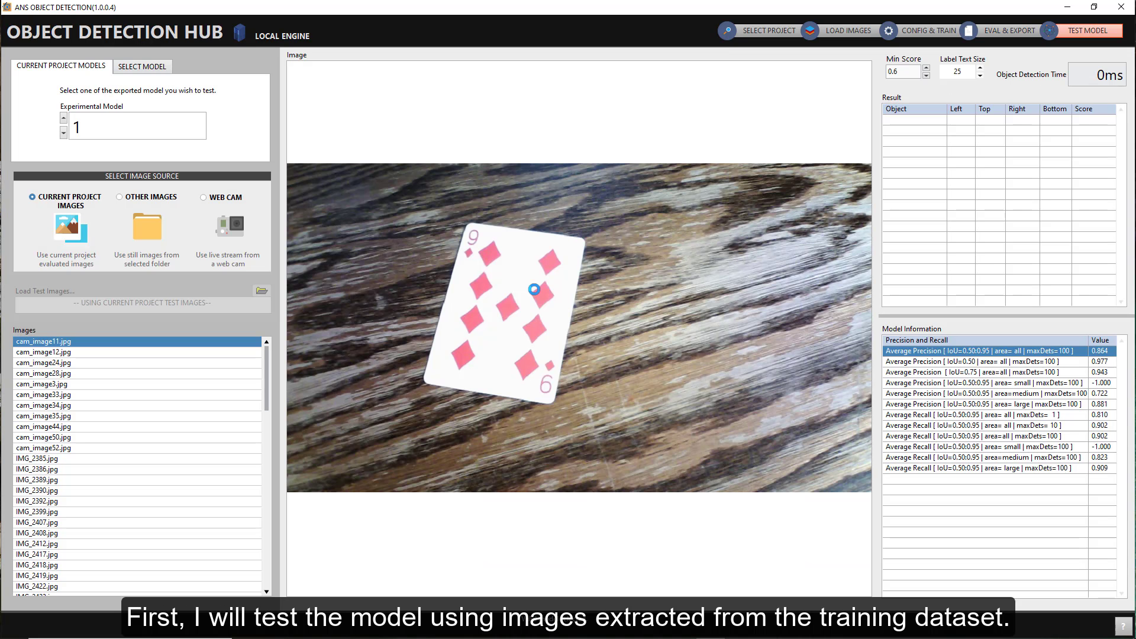
{"action": "left_click", "coordinate": [71, 364]}
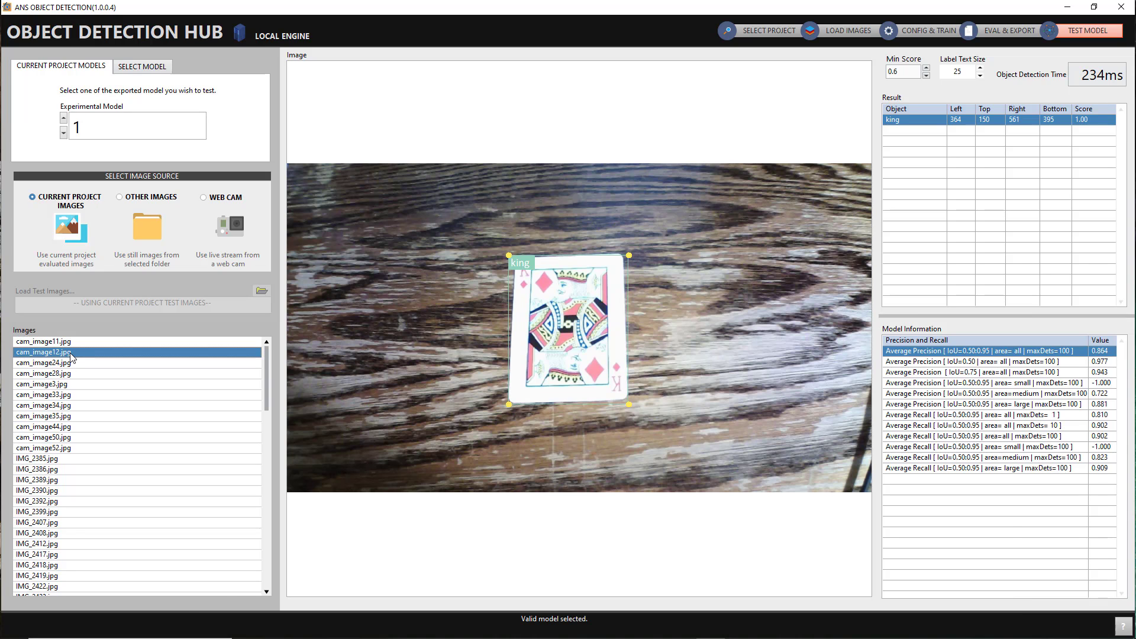
{"action": "key", "text": "Down"}
{"action": "key", "text": "Down"}
{"action": "key", "text": "Down"}
{"action": "key", "text": "Down"}
{"action": "key", "text": "Down"}
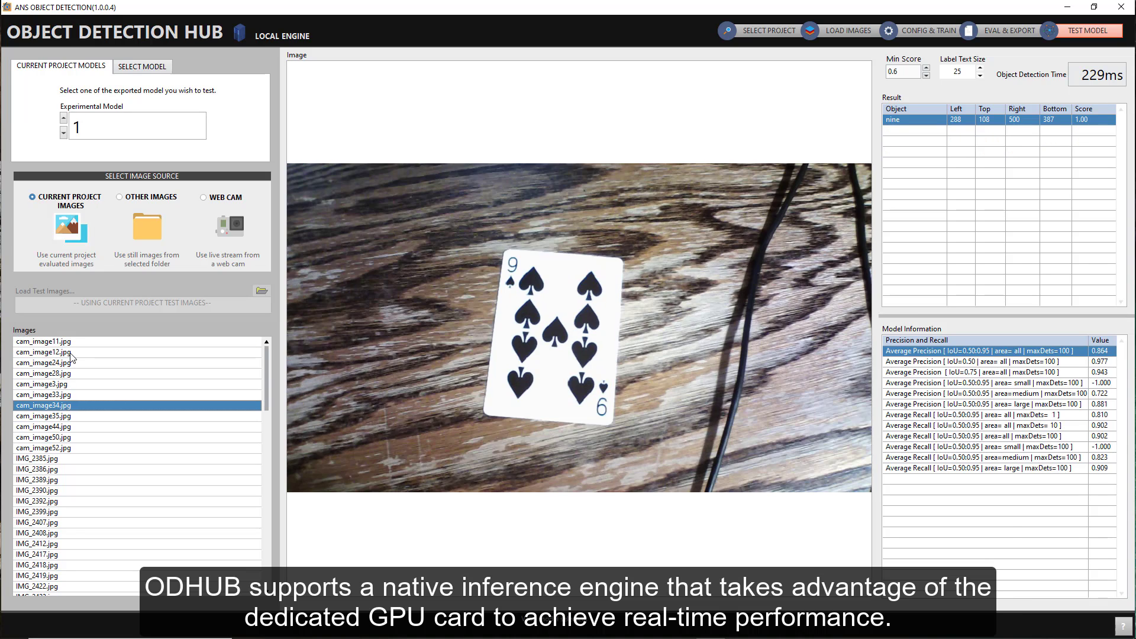
{"action": "key", "text": "Down"}
{"action": "key", "text": "Down"}
{"action": "key", "text": "Down"}
{"action": "key", "text": "Down"}
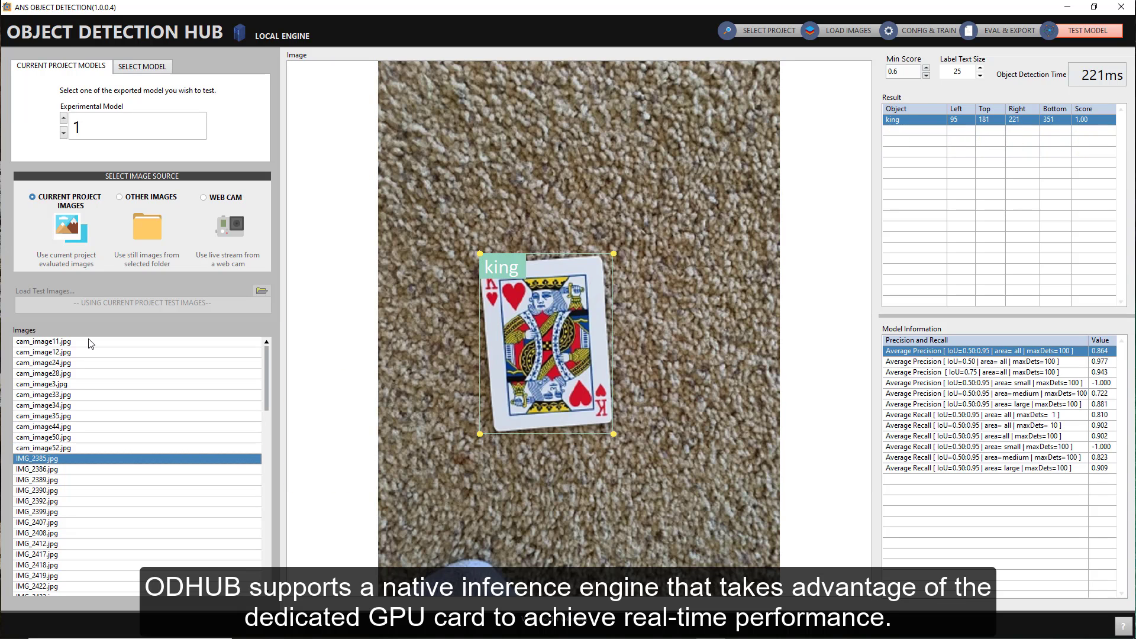
Switch the test image source to other images and load the CardsDetection\data folder.
{"action": "left_click", "coordinate": [120, 197]}
{"action": "left_click", "coordinate": [260, 291]}
{"action": "double_click", "coordinate": [487, 185]}
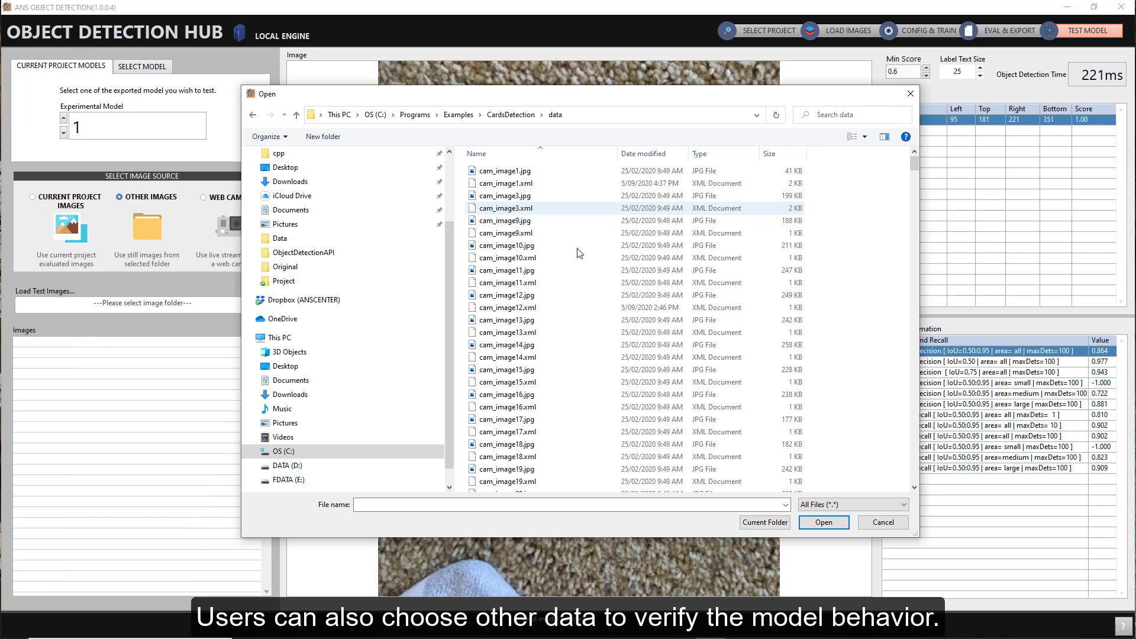
{"action": "left_click", "coordinate": [765, 523]}
Check the model's detections on several images of the loaded folder, such as cam_image13.jpg and cam_image23.jpg.
{"action": "left_click", "coordinate": [72, 387]}
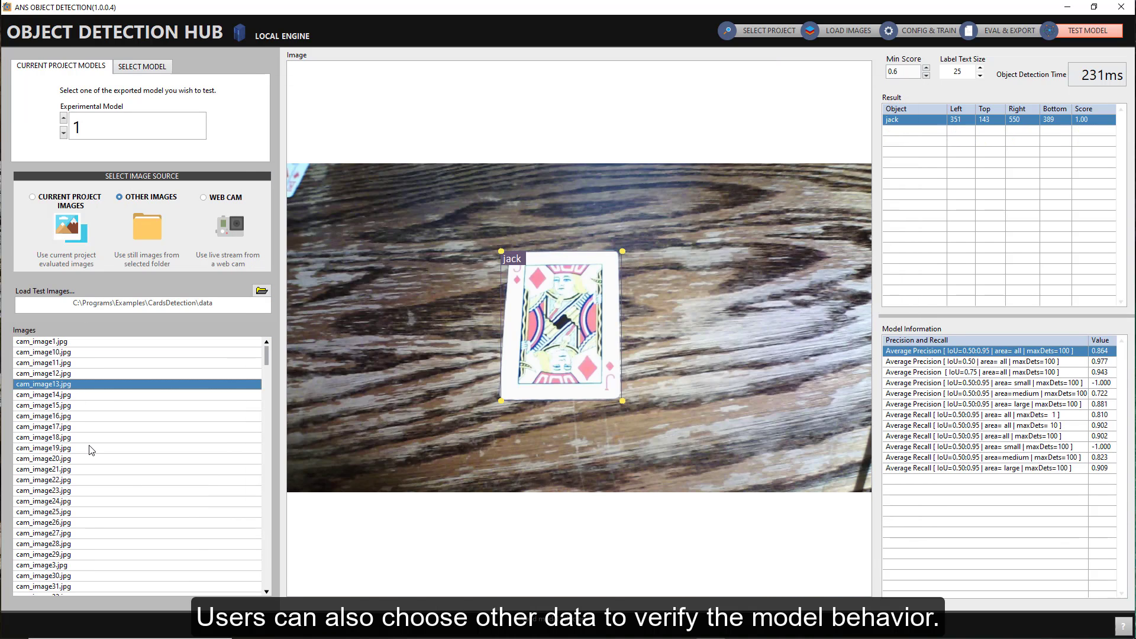
{"action": "left_click", "coordinate": [89, 447]}
{"action": "left_click", "coordinate": [117, 459]}
{"action": "left_click", "coordinate": [139, 469]}
{"action": "left_click", "coordinate": [156, 476]}
{"action": "key", "text": "Down"}
{"action": "key", "text": "Down"}
{"action": "key", "text": "Down"}
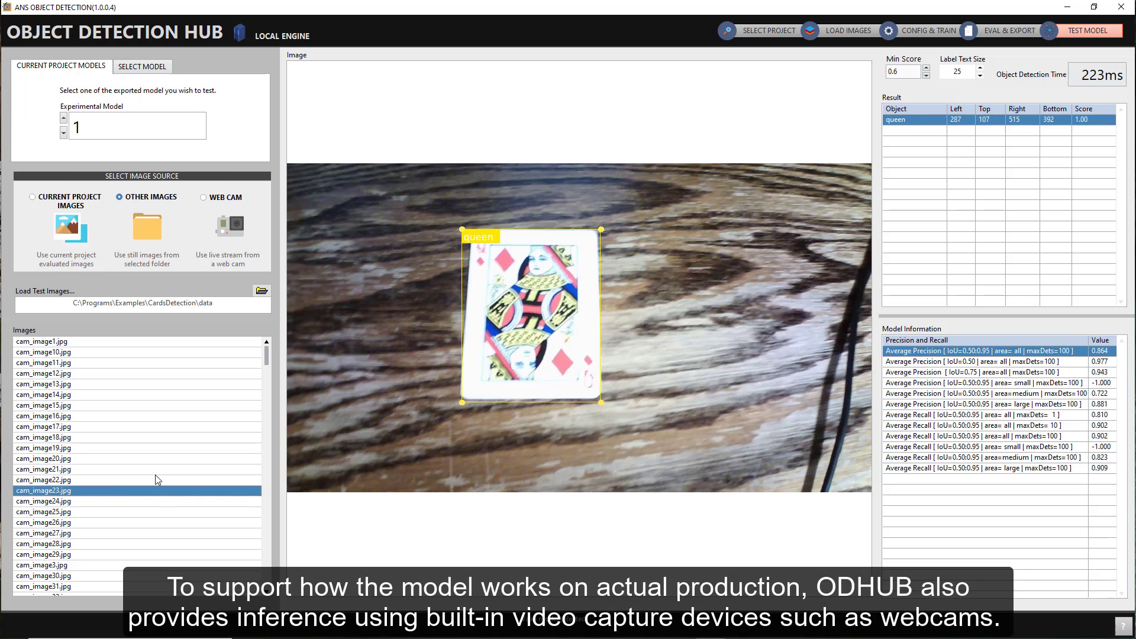
Switch the test image source to the web cam.
{"action": "left_click", "coordinate": [204, 197]}
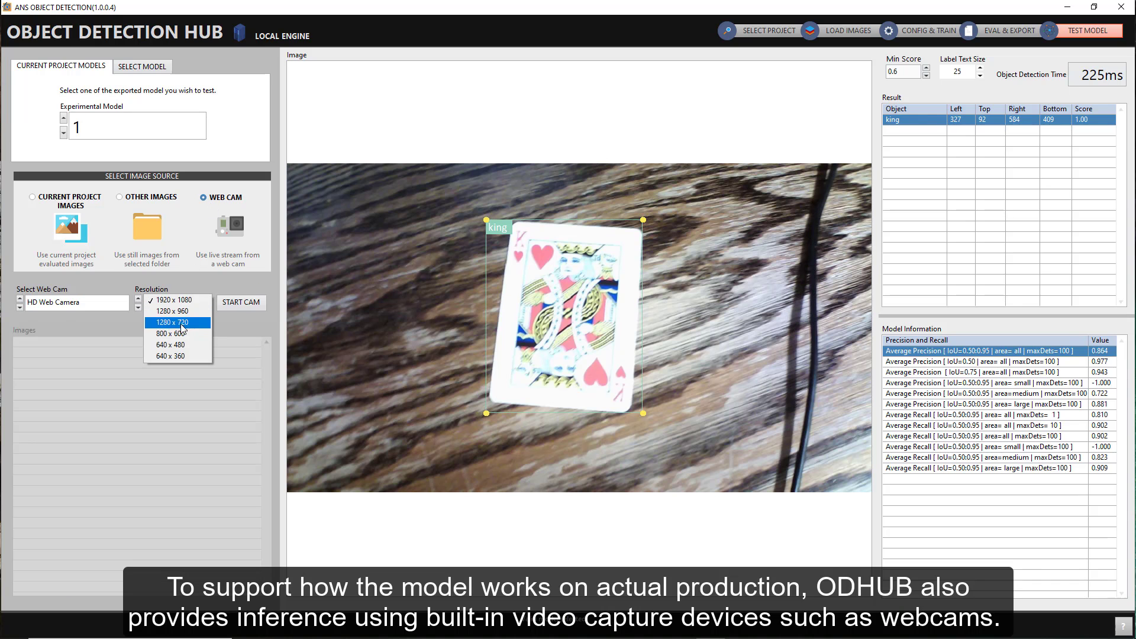